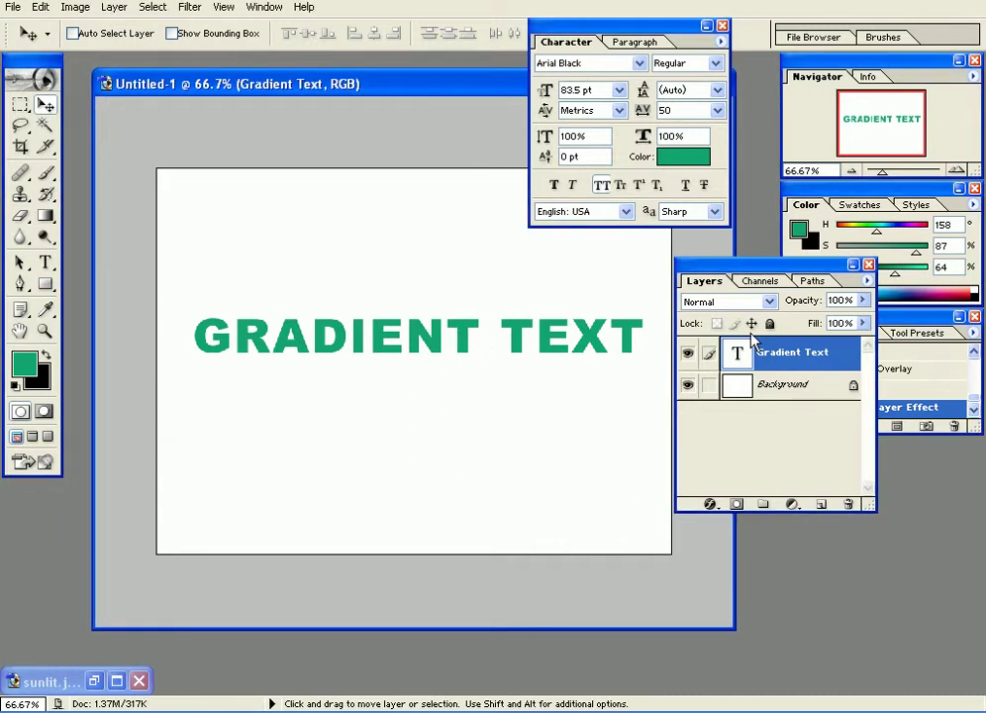
# Nudge the GRADIENT TEXT a few pixels right so it sits roughly centred on the canvas
pyautogui.moveTo(480, 335)
pyautogui.mouseDown()
pyautogui.moveTo(470, 341)
pyautogui.moveTo(469, 332)
pyautogui.moveTo(491, 334)
pyautogui.mouseUp()
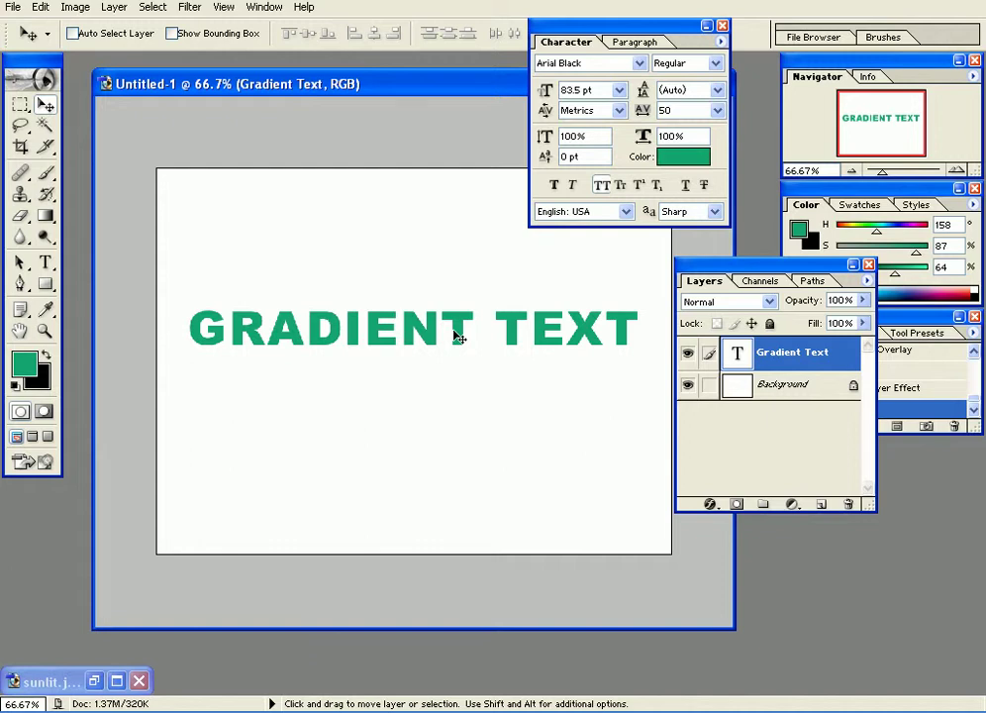
pyautogui.moveTo(458, 338); pyautogui.dragTo(469, 330)
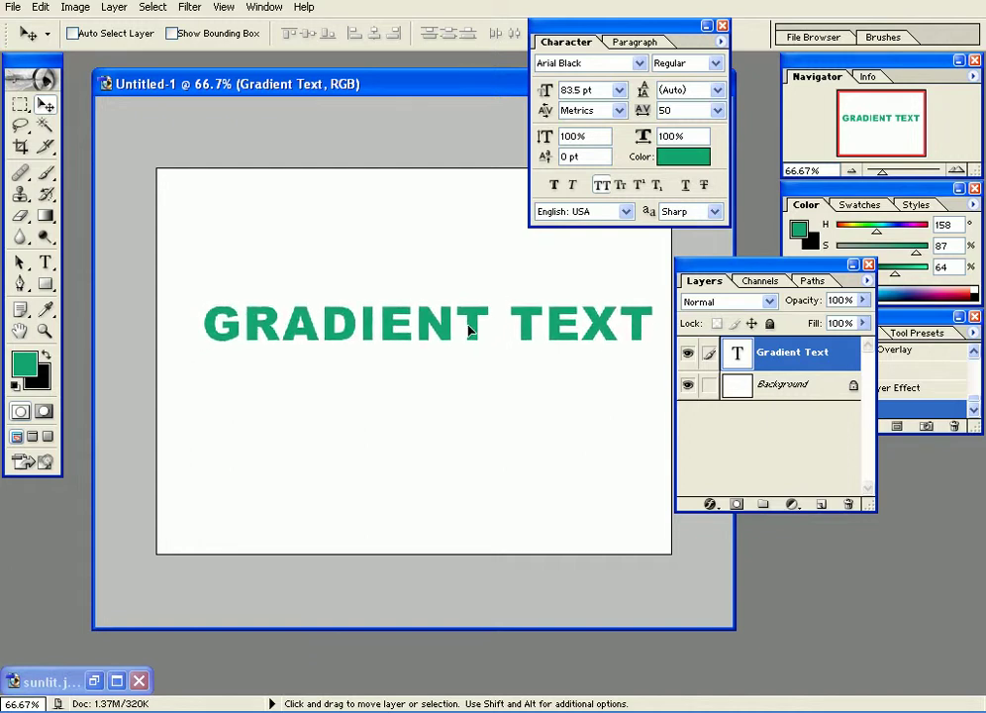
# Add a Gradient Overlay to the text layer with a 0° angle and Radial style
pyautogui.click(710, 506)
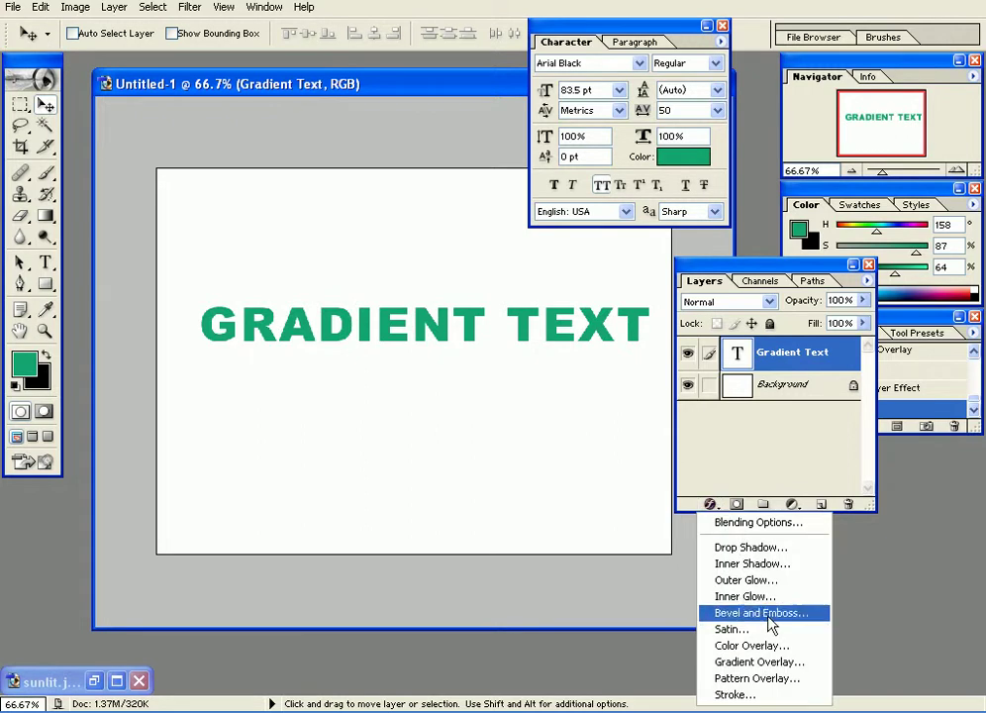
pyautogui.click(762, 661)
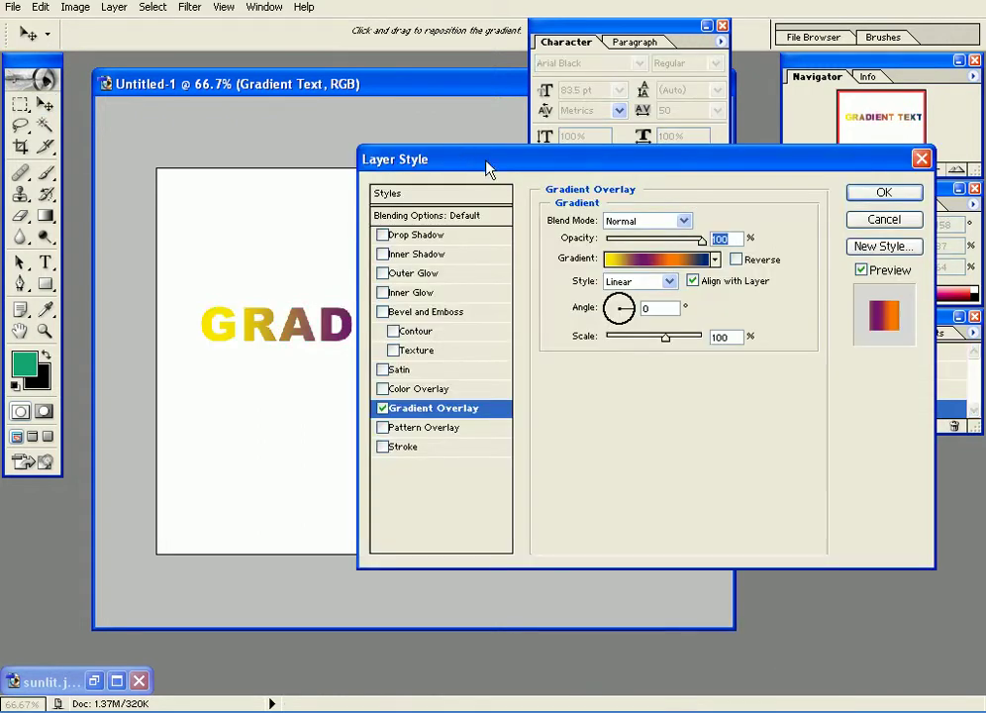
pyautogui.moveTo(486, 168); pyautogui.dragTo(670, 133)
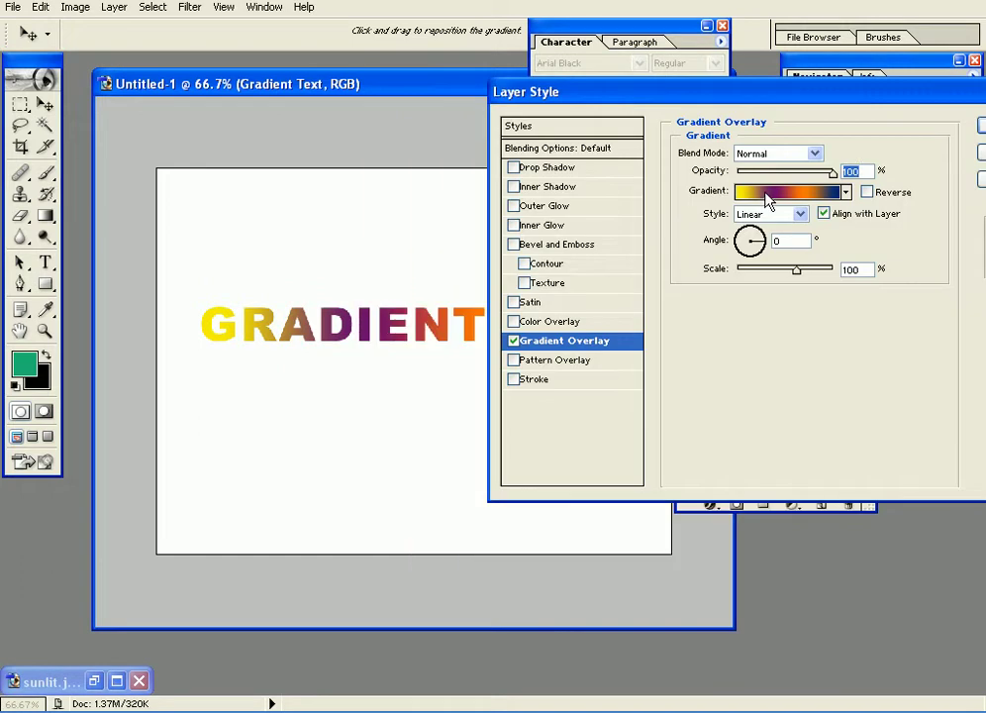
pyautogui.click(744, 192)
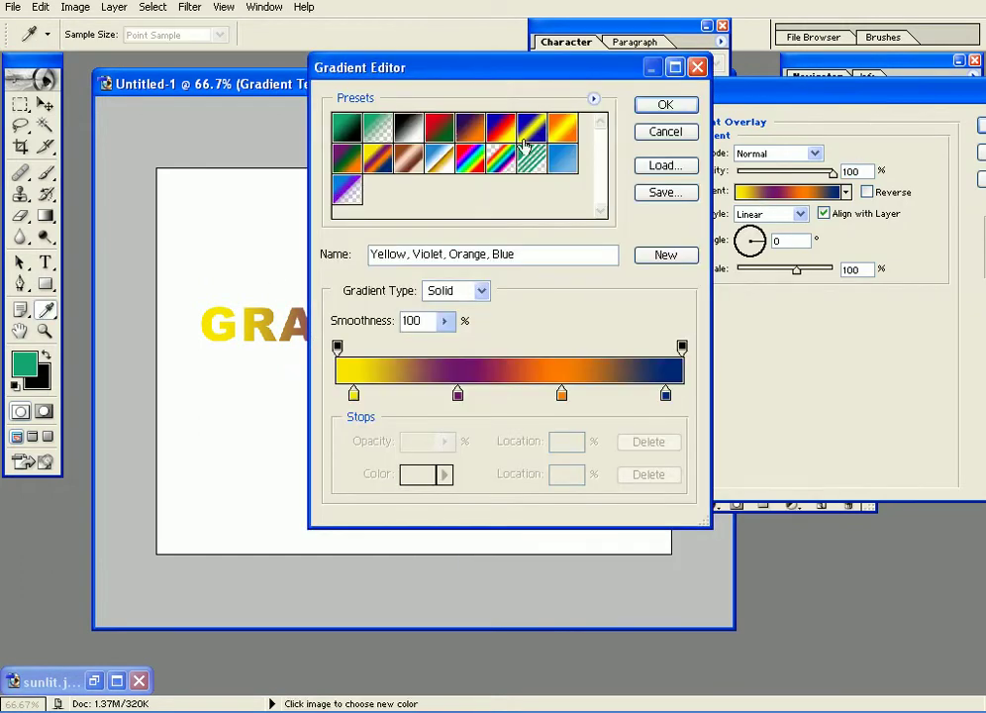
pyautogui.click(657, 137)
pyautogui.moveTo(752, 244); pyautogui.dragTo(750, 241)
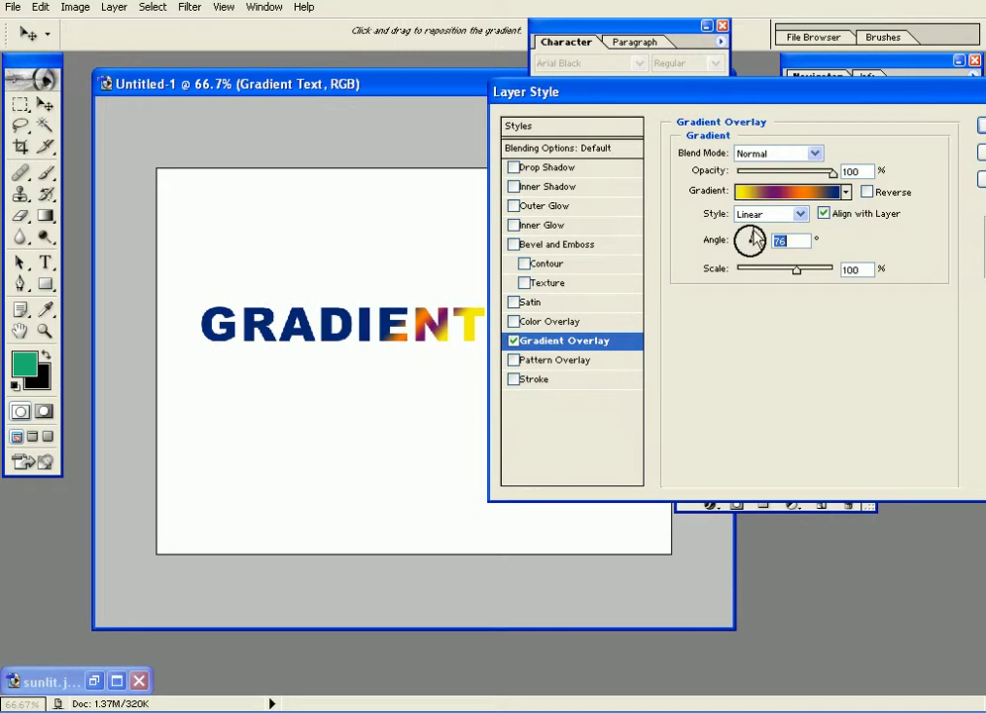
pyautogui.write('0')
pyautogui.click(799, 213)
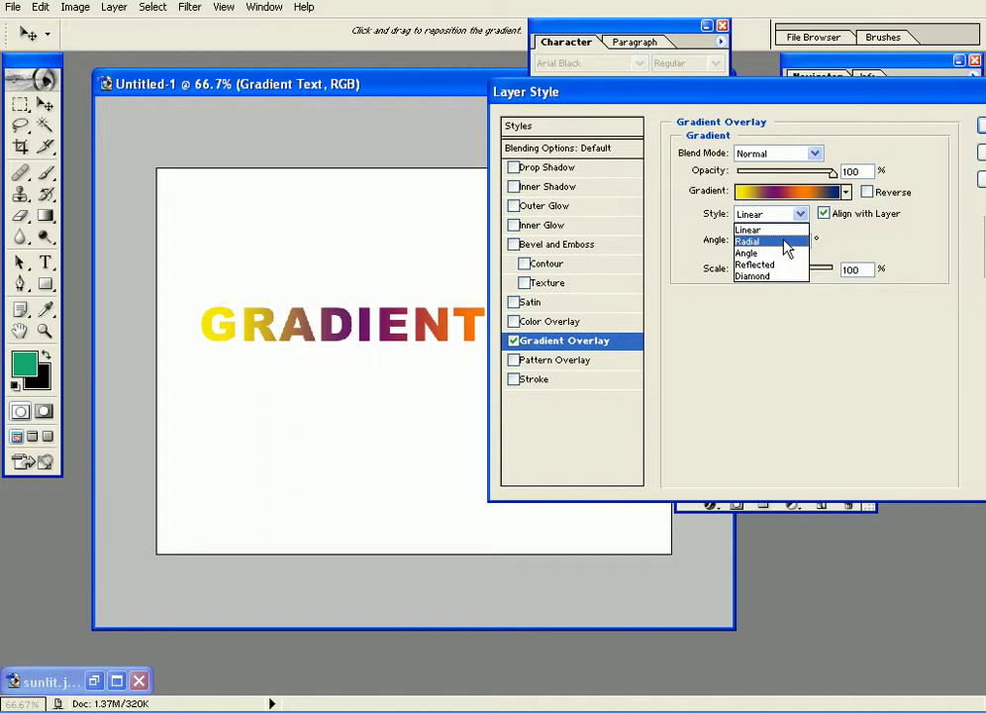
pyautogui.click(786, 246)
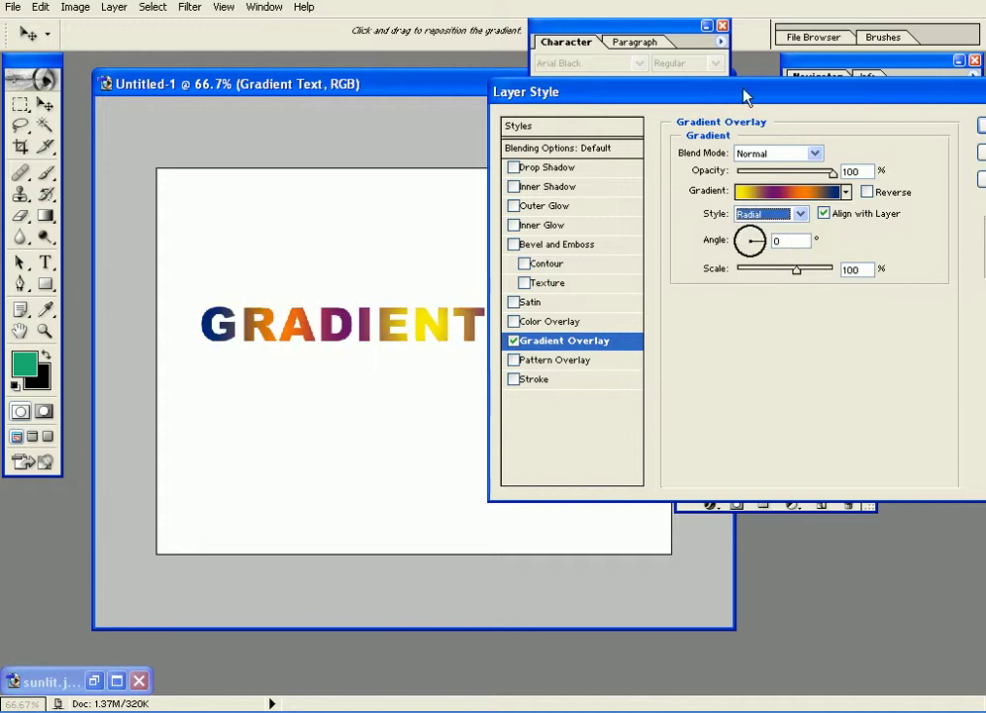
pyautogui.moveTo(528, 96); pyautogui.dragTo(670, 151)
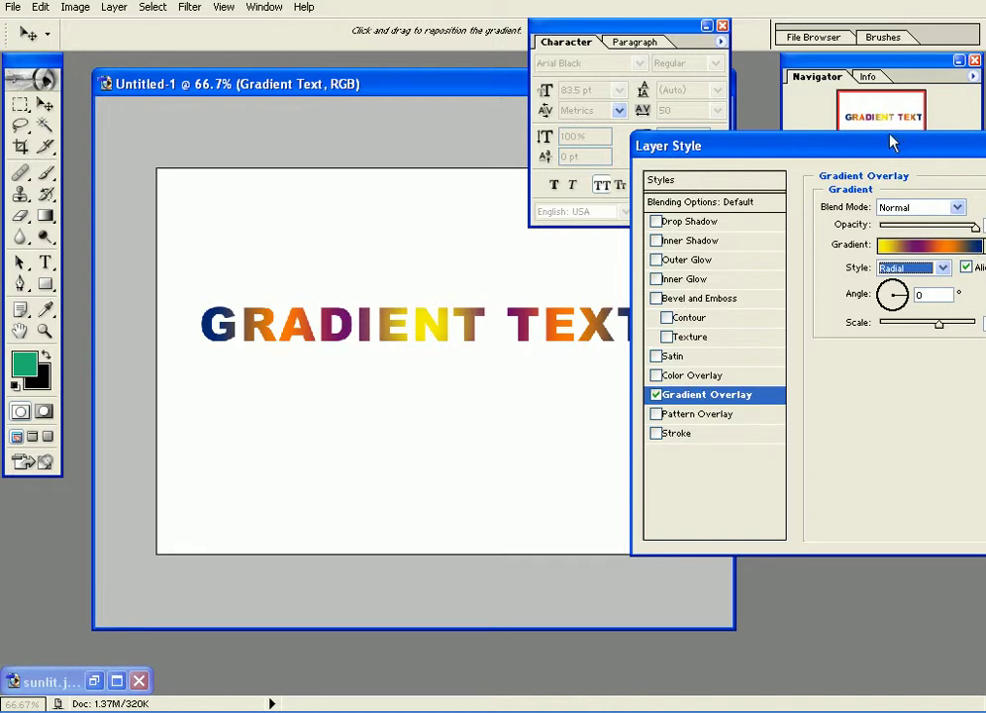
pyautogui.moveTo(708, 147); pyautogui.dragTo(519, 92)
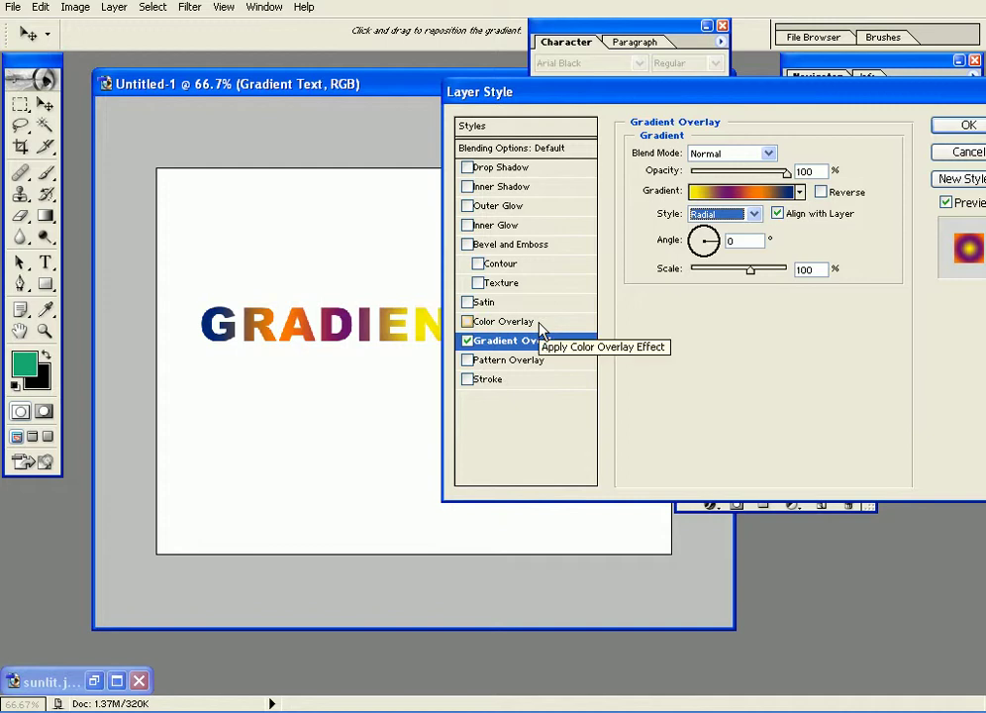
# Switch off the Gradient Overlay effect and close the Layer Style dialog with OK
pyautogui.click(467, 340)
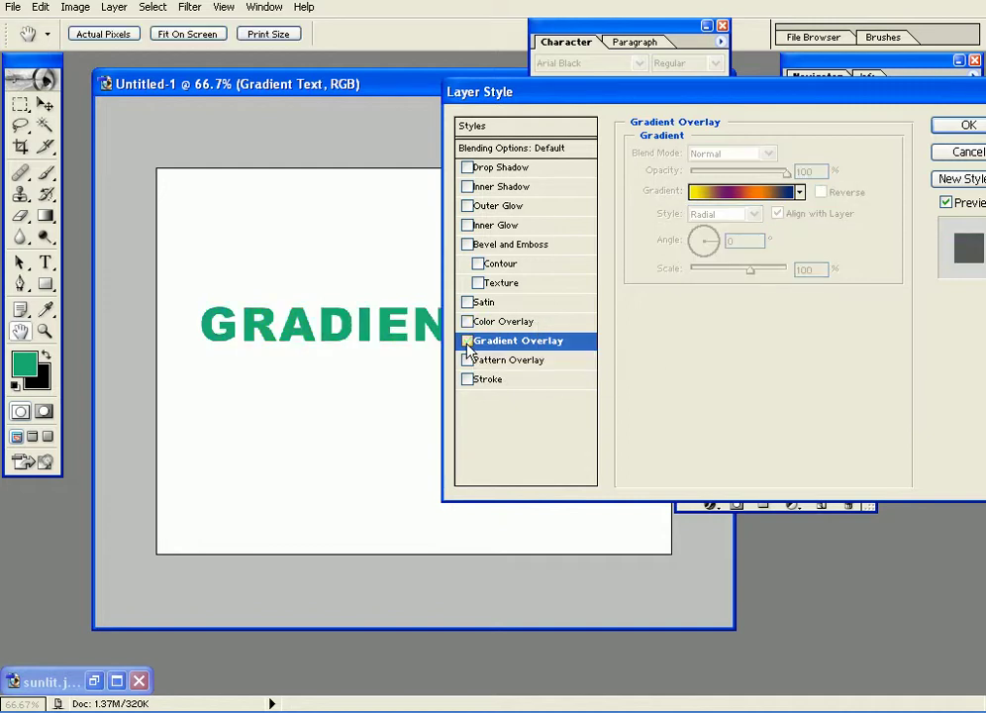
pyautogui.moveTo(867, 105); pyautogui.dragTo(723, 97)
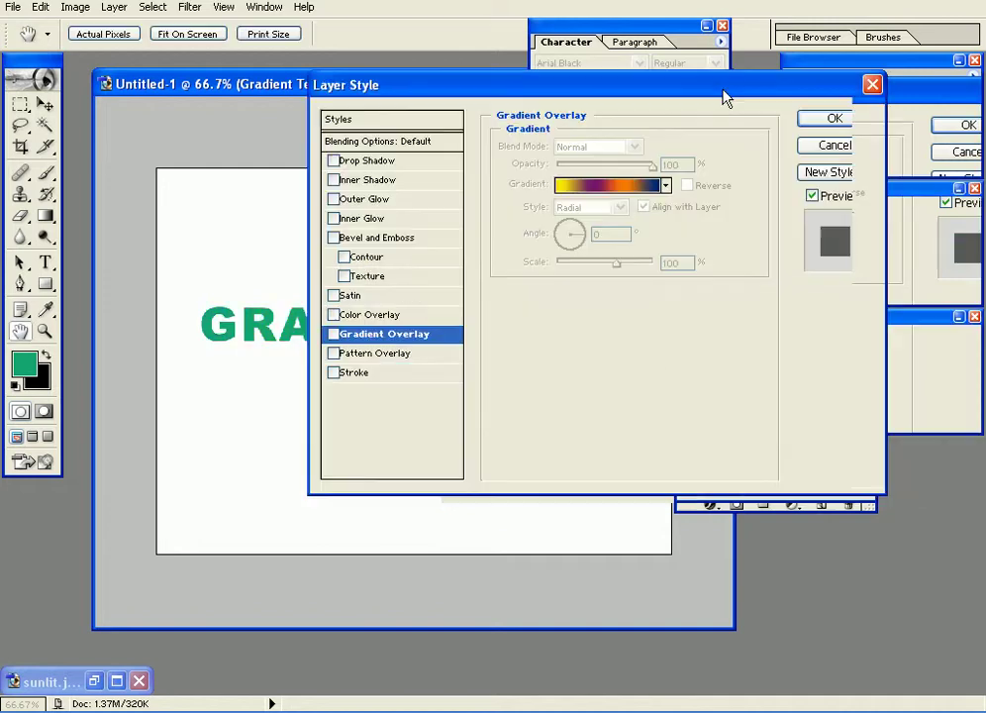
pyautogui.click(826, 122)
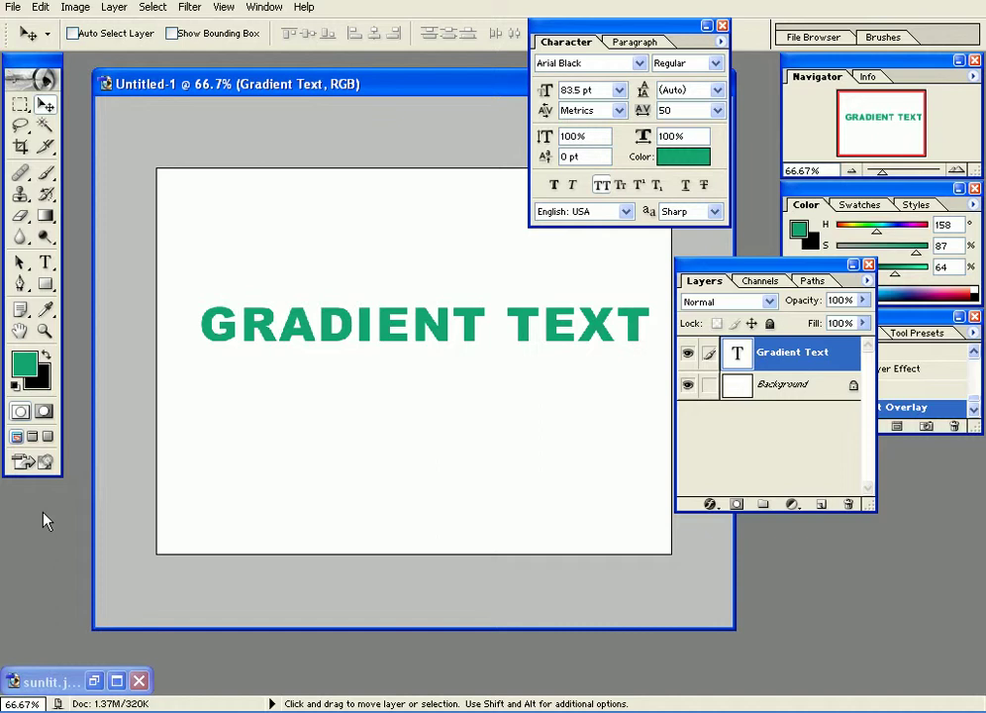
# Dismiss the Open dialog, restore the sunlit.jpg window and marquee-select the ornamental panel above the sofa
pyautogui.hotkey('ctrl', 'o')
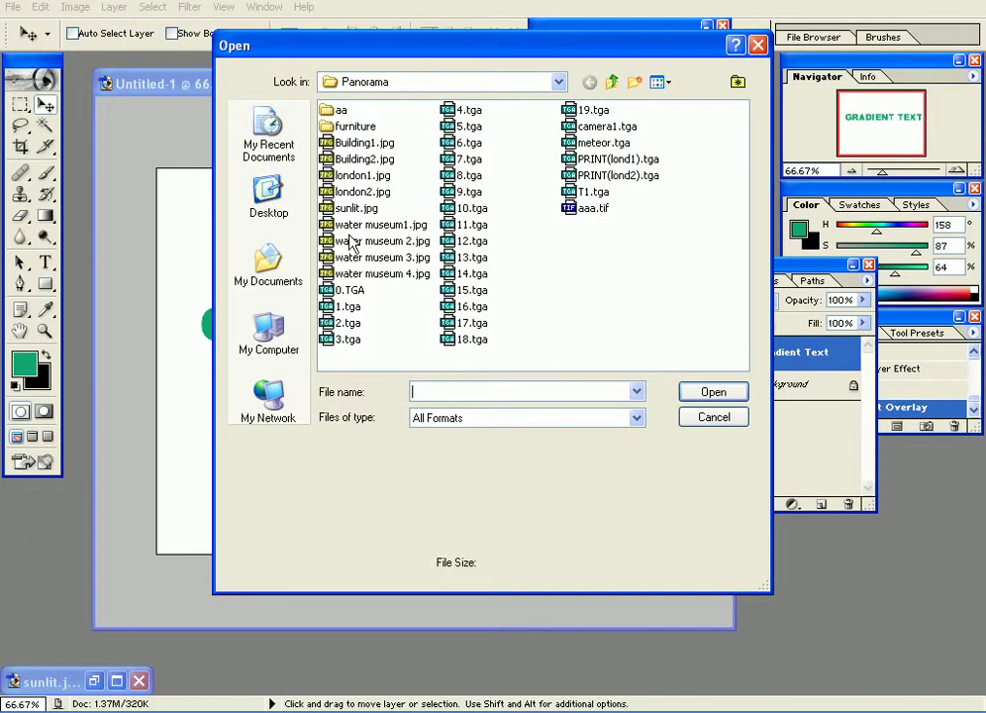
pyautogui.click(713, 416)
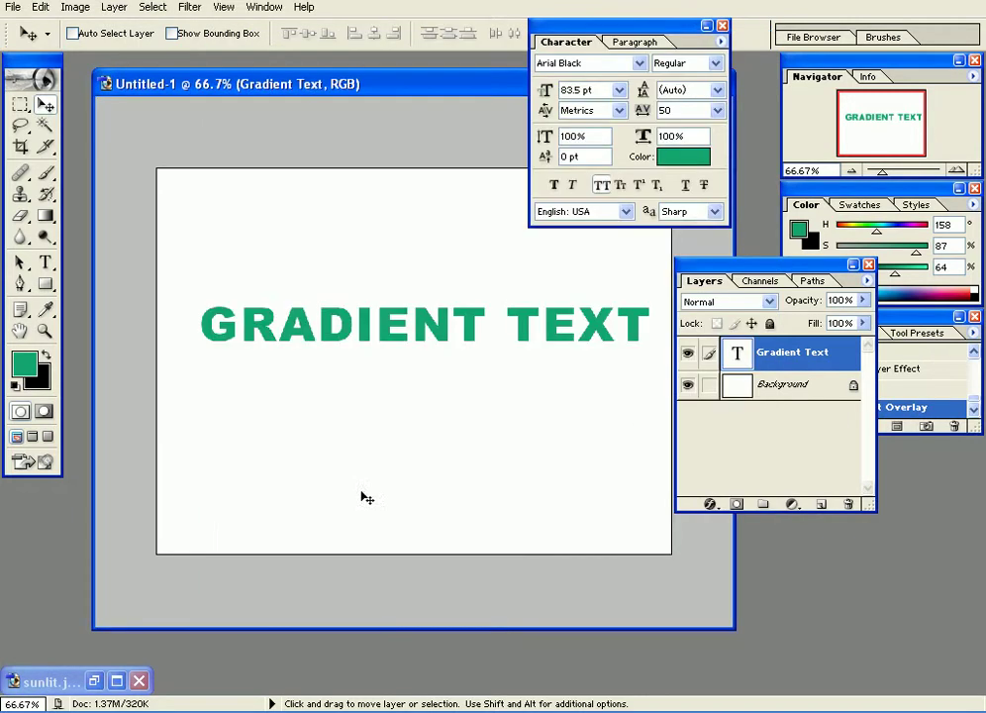
pyautogui.click(94, 681)
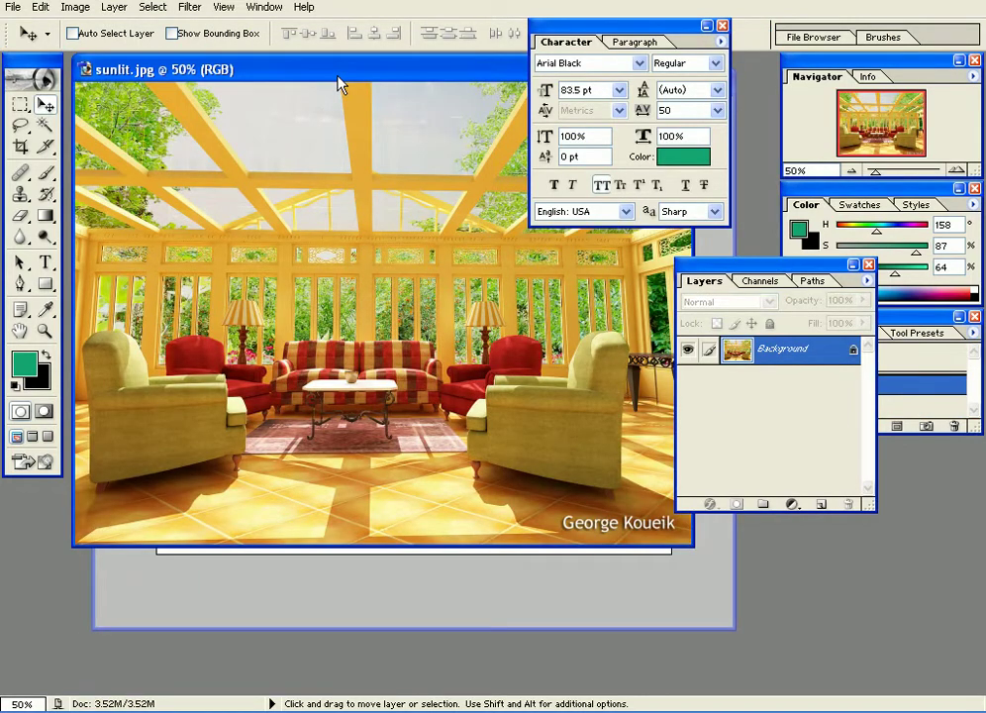
pyautogui.moveTo(336, 69); pyautogui.dragTo(369, 148)
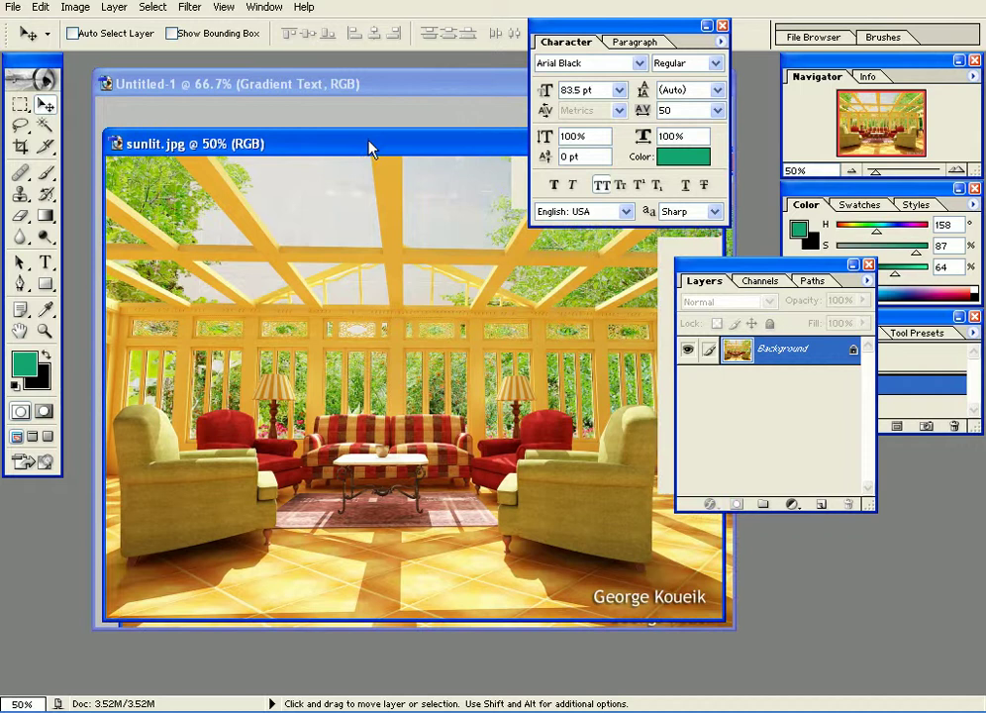
pyautogui.click(19, 103)
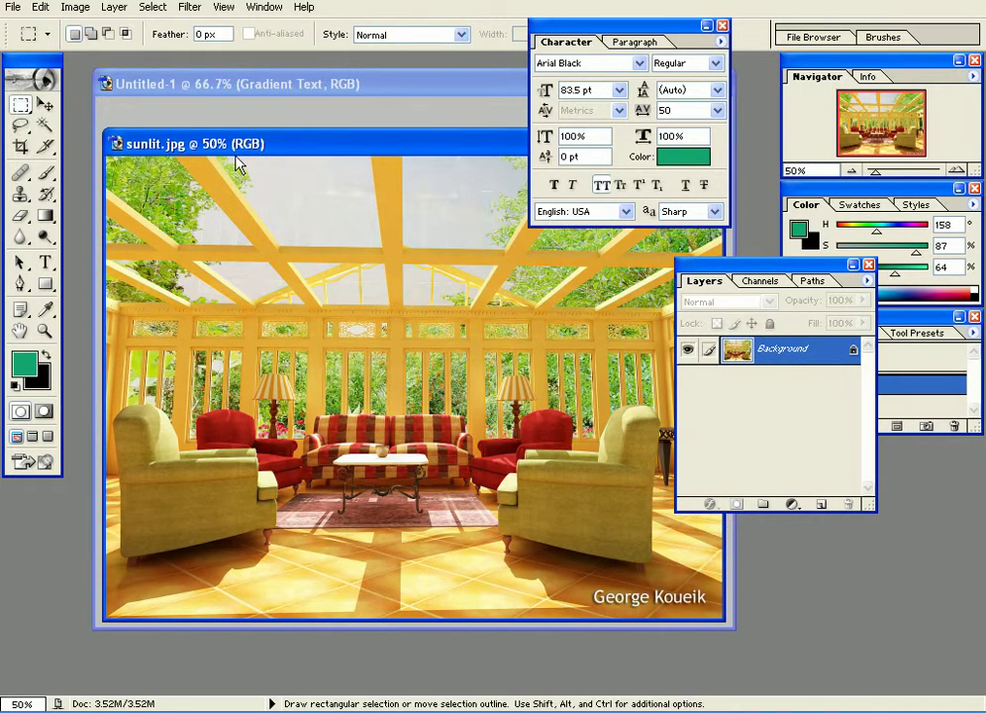
pyautogui.moveTo(235, 151); pyautogui.dragTo(213, 162)
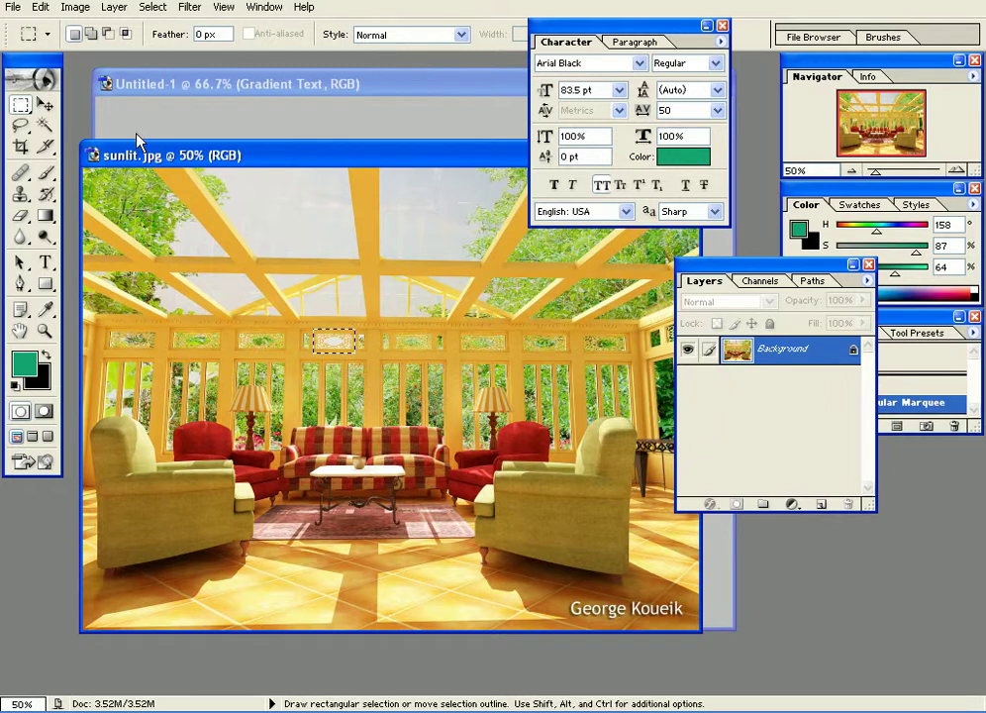
# Define the selection as a pattern named Pattern 1, then minimize sunlit.jpg to show Untitled-1
pyautogui.click(40, 7)
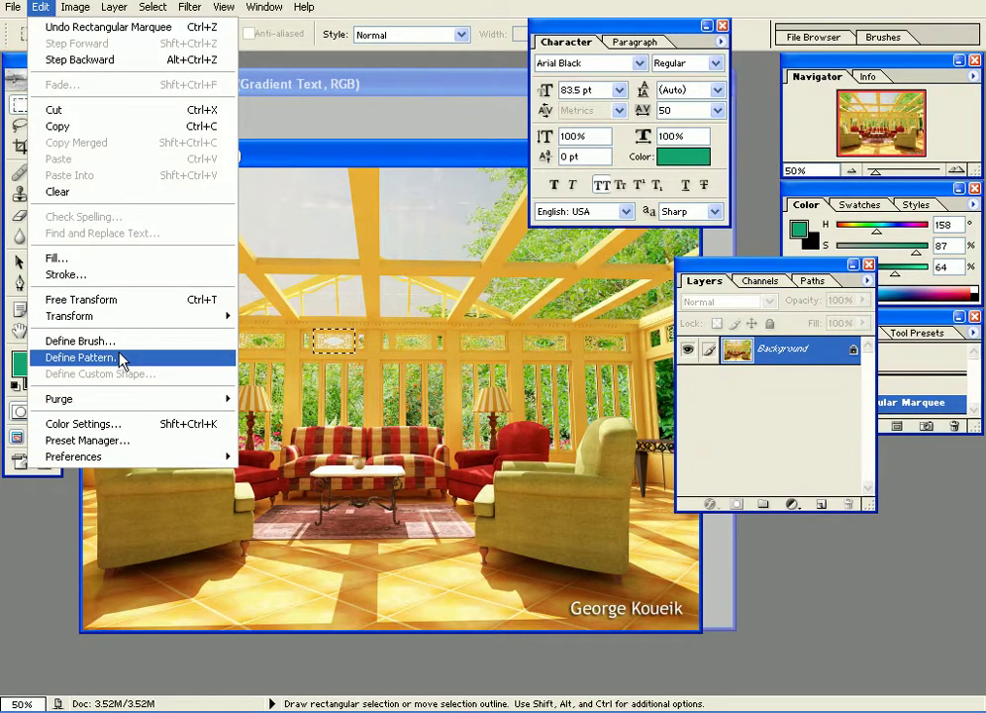
pyautogui.click(120, 358)
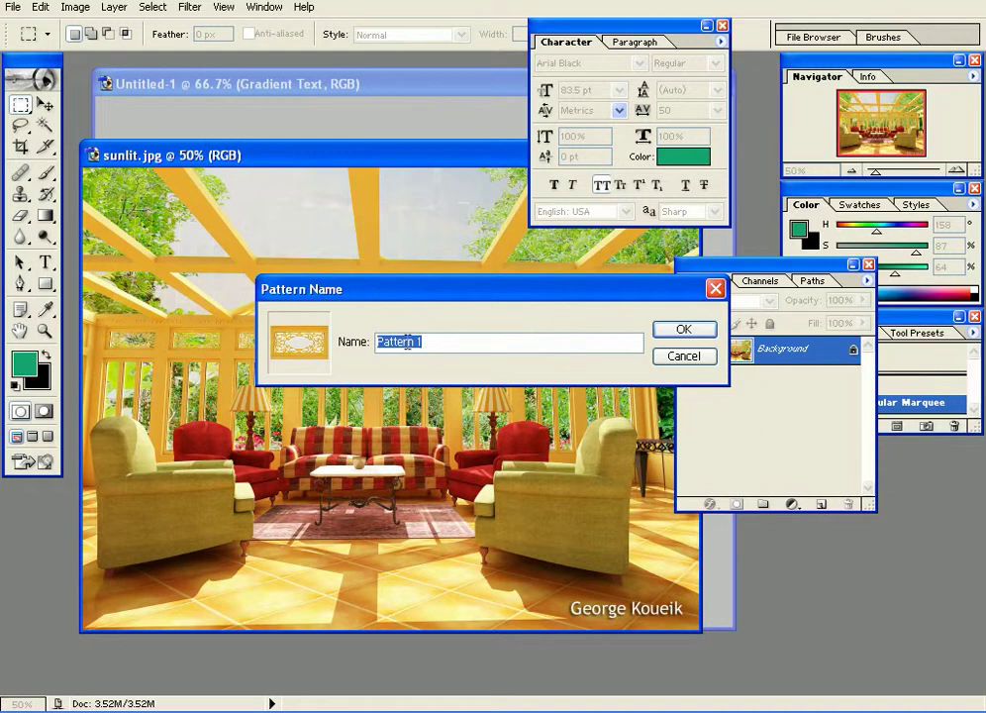
pyautogui.click(693, 327)
pyautogui.moveTo(480, 165); pyautogui.dragTo(433, 268)
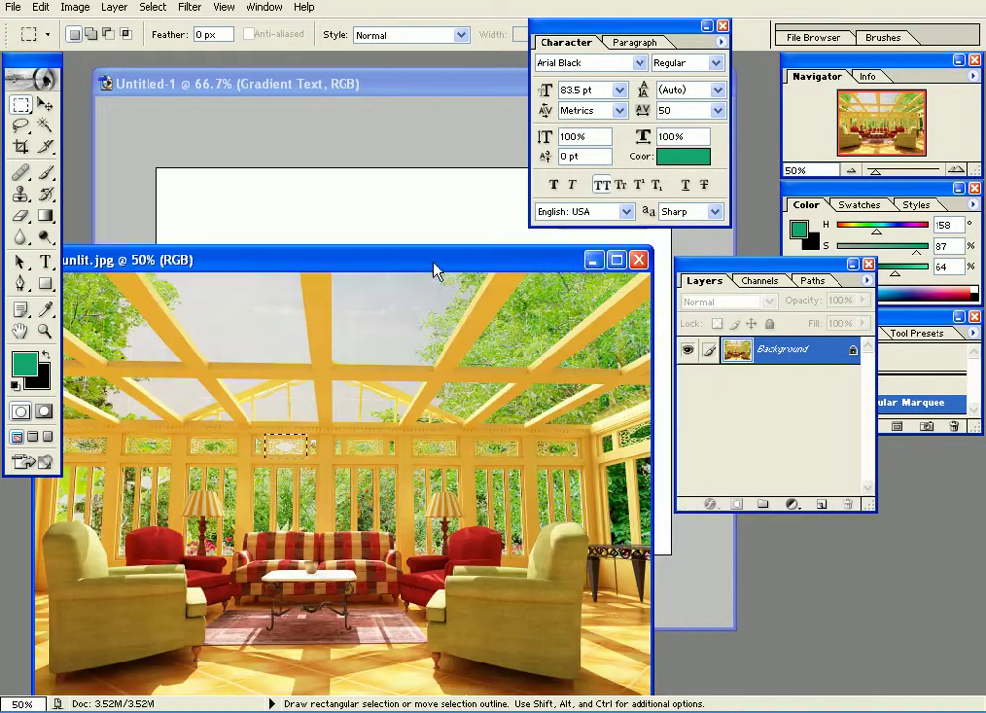
pyautogui.click(590, 259)
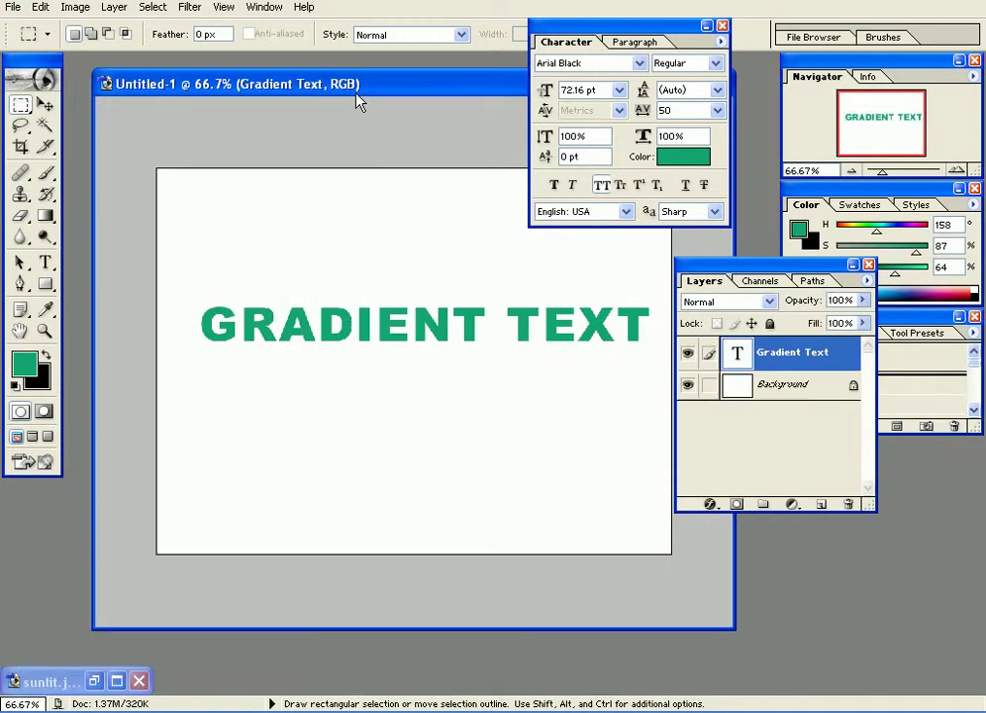
# Add a Pattern Overlay to the text, trying the granite and then the blue pattern
pyautogui.moveTo(359, 96); pyautogui.dragTo(343, 96)
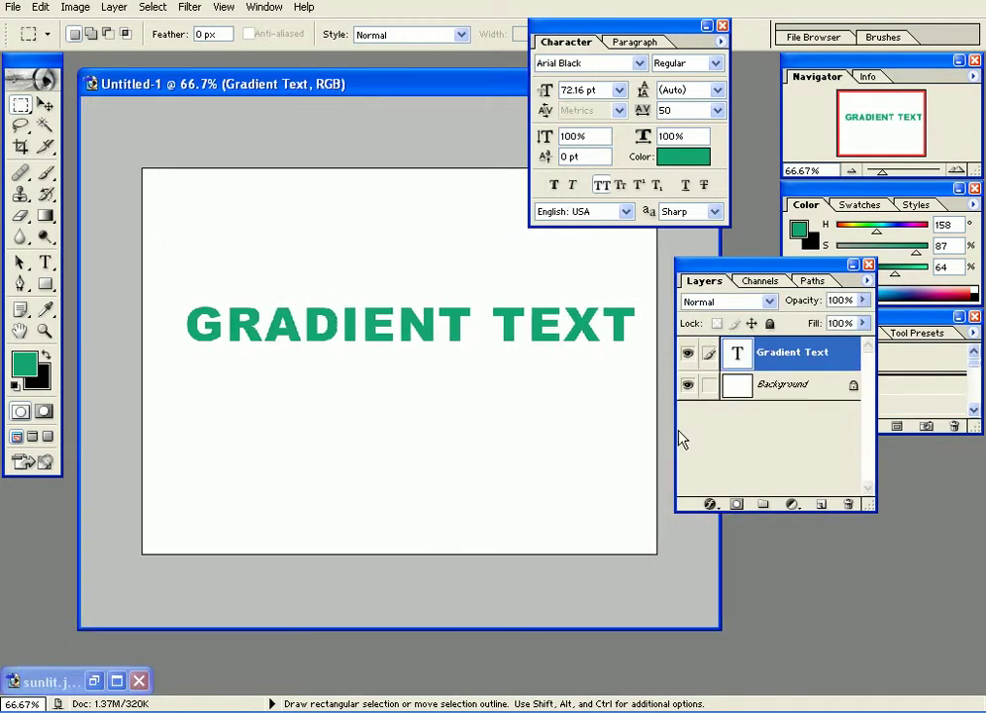
pyautogui.click(709, 505)
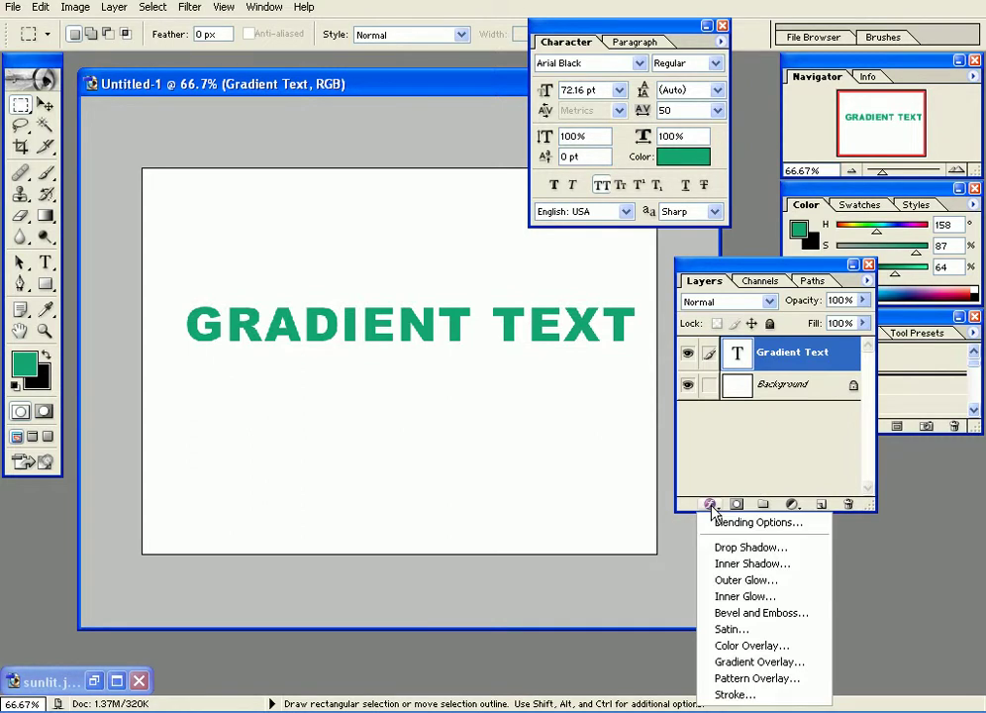
pyautogui.click(733, 661)
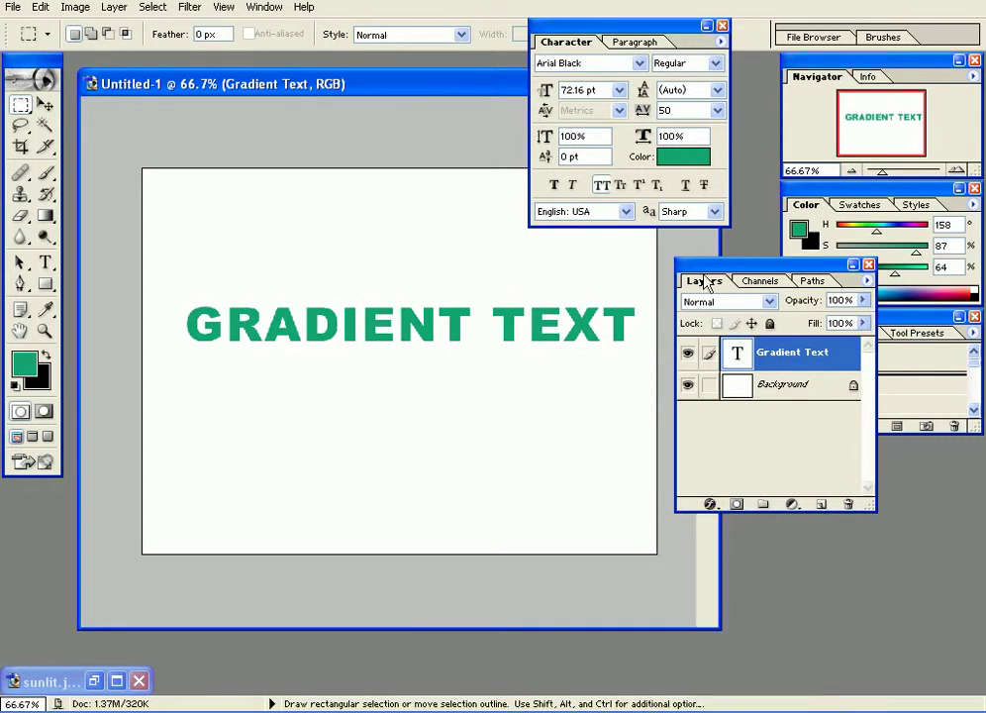
pyautogui.moveTo(620, 91); pyautogui.dragTo(744, 37)
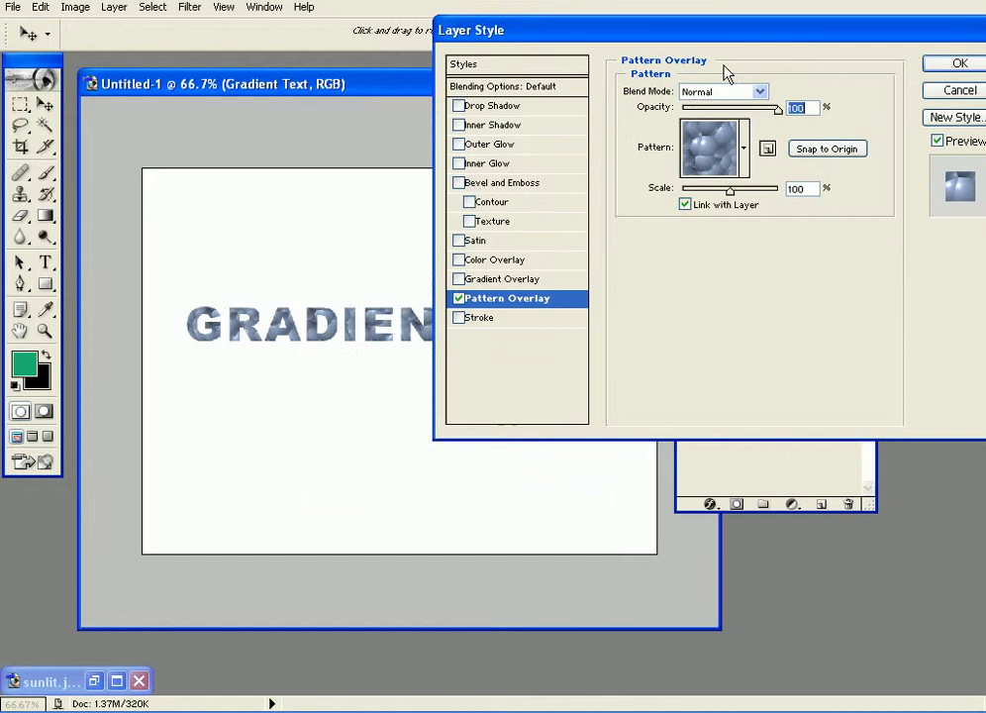
pyautogui.click(745, 158)
pyautogui.click(650, 209)
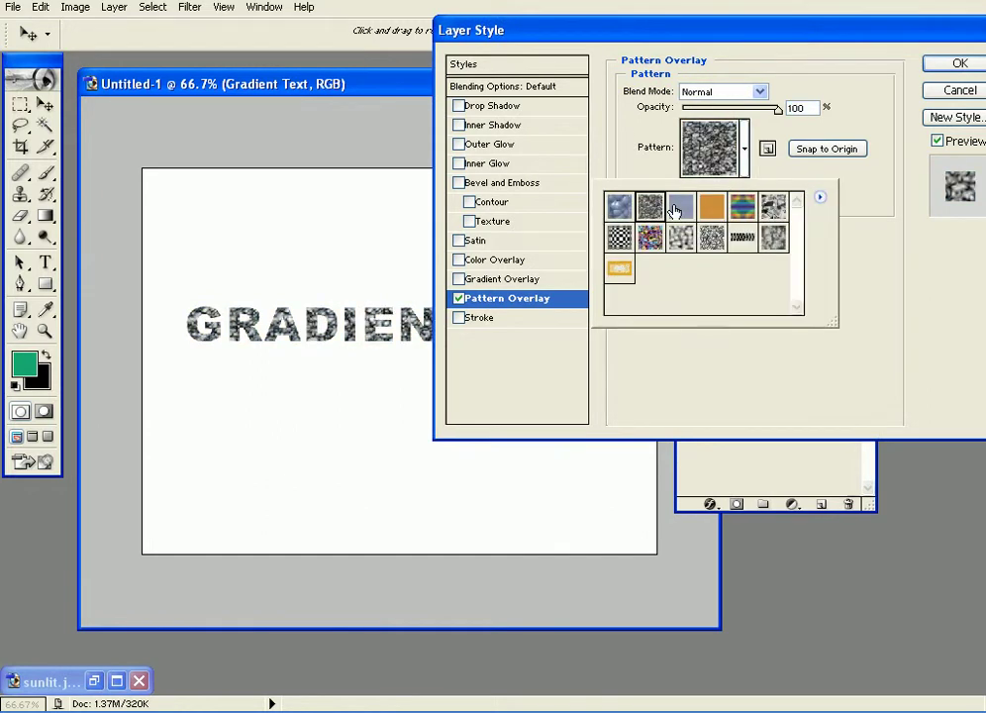
pyautogui.click(677, 208)
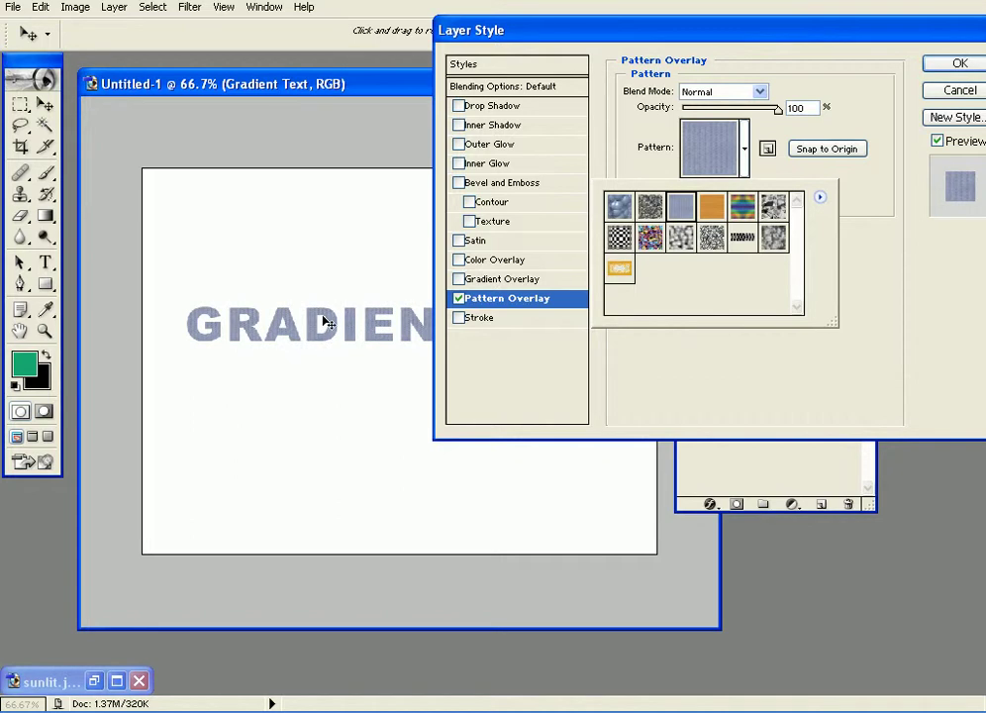
# View the document at 100% and switch the overlay to the yellow ornament pattern
pyautogui.hotkey('ctrl', '+')
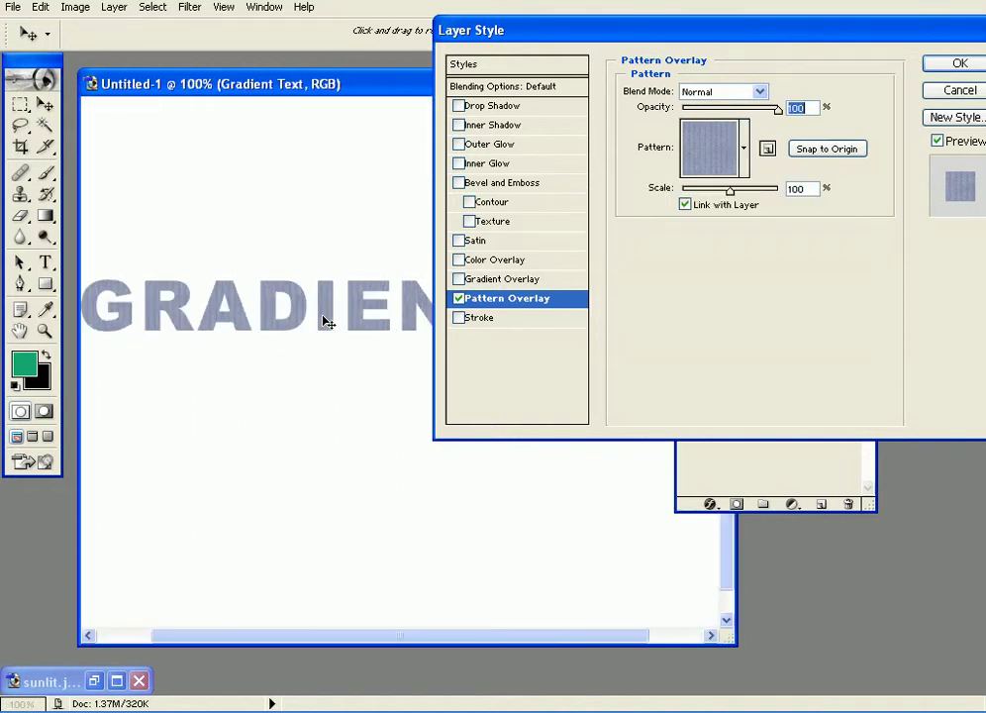
pyautogui.click(743, 163)
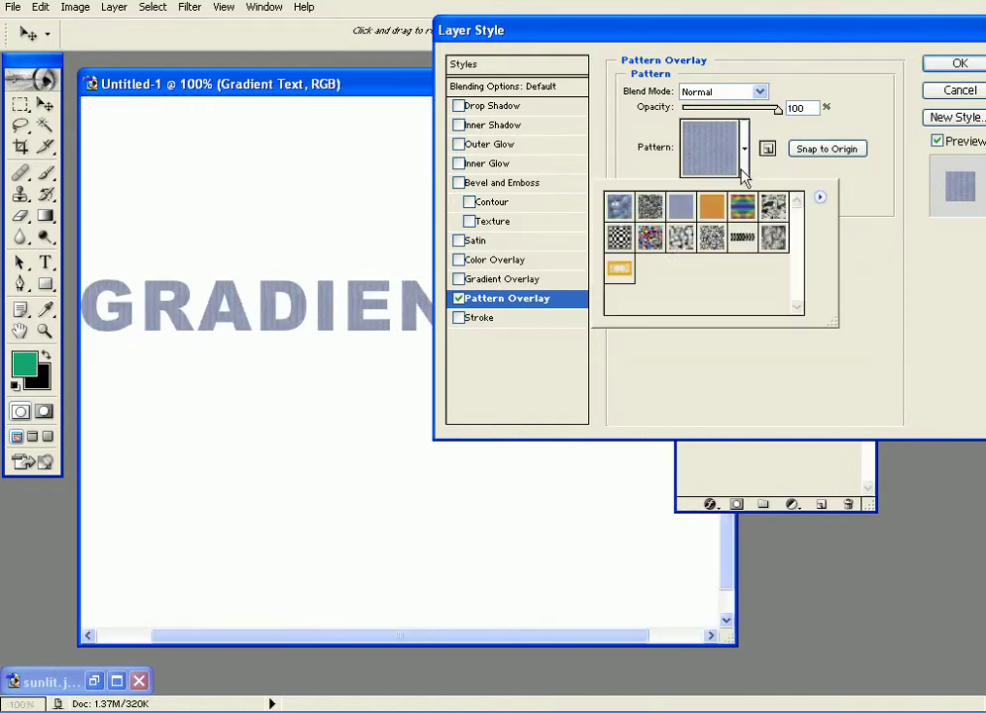
pyautogui.click(618, 269)
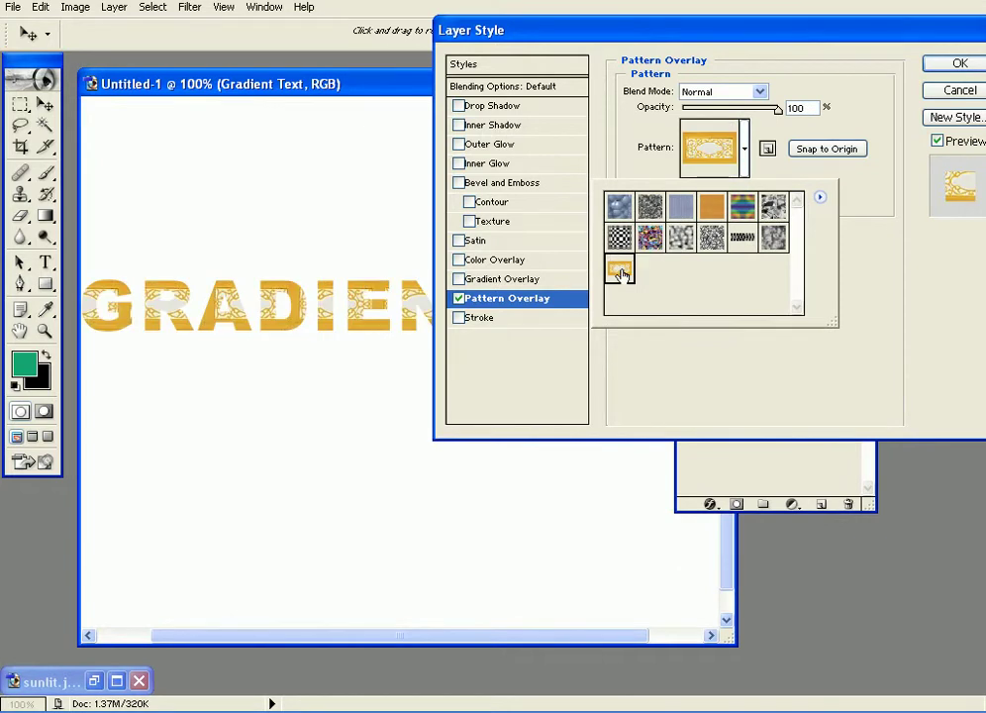
pyautogui.moveTo(671, 37); pyautogui.dragTo(726, 30)
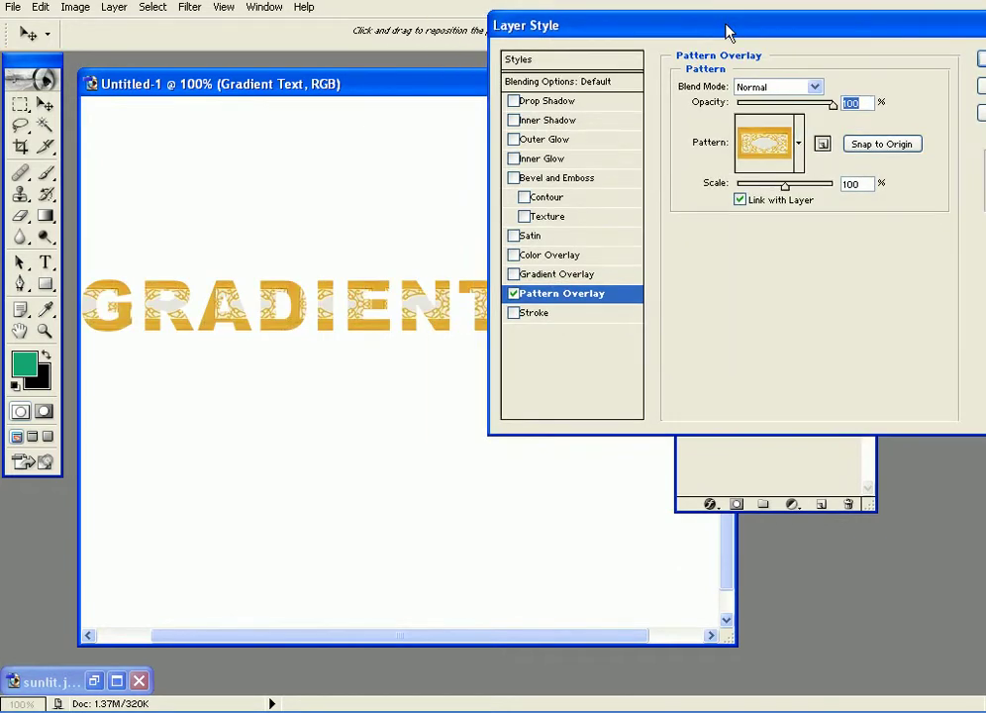
pyautogui.moveTo(717, 131); pyautogui.dragTo(717, 132)
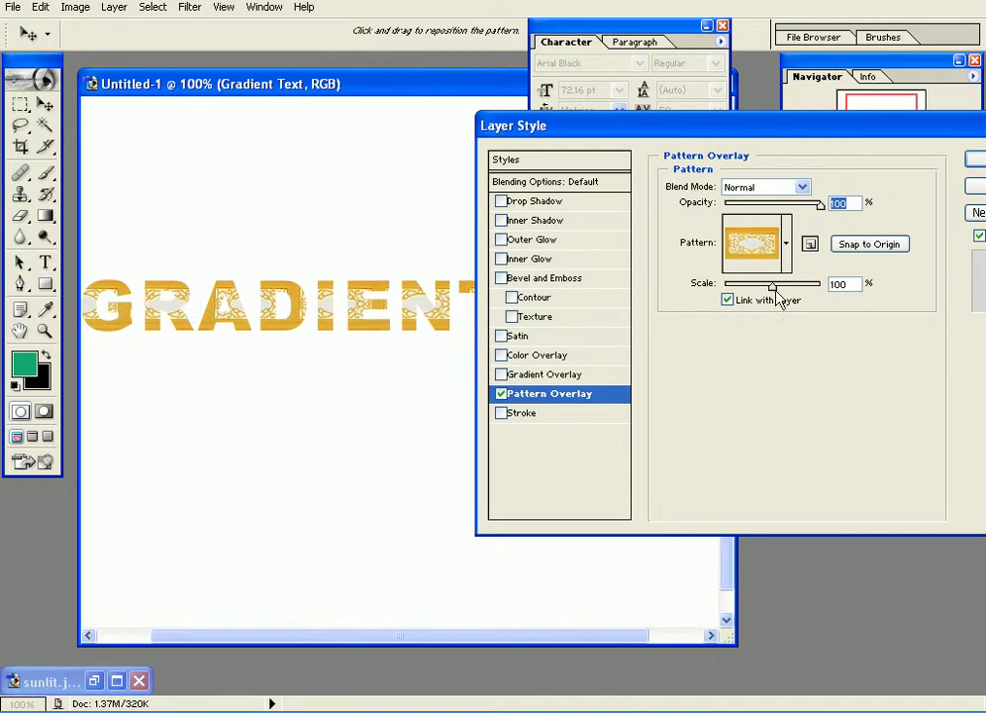
# Try Pattern Overlay scales of 39%, 97%, 100% and 77%, then close the Layer Style dialog
pyautogui.moveTo(772, 286); pyautogui.dragTo(793, 290)
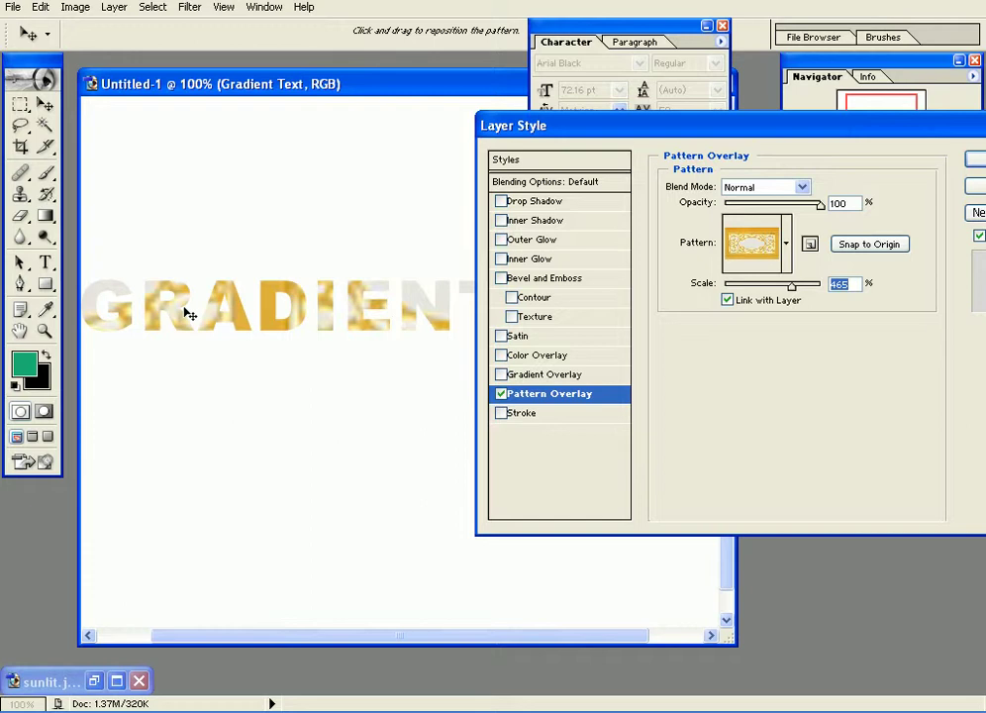
pyautogui.moveTo(790, 287); pyautogui.dragTo(771, 297)
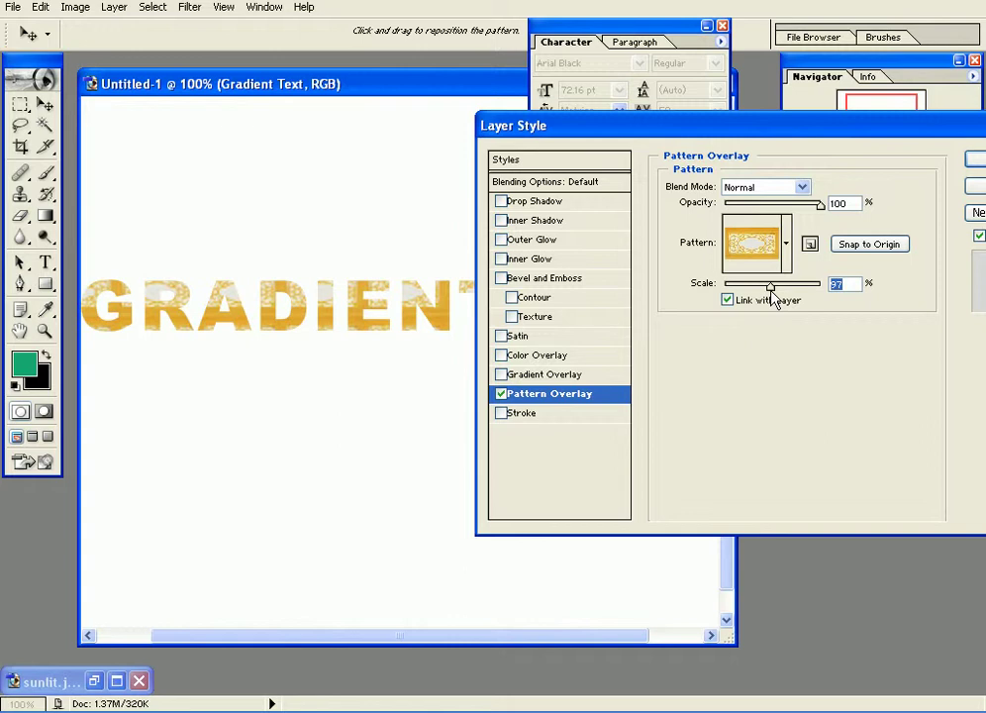
pyautogui.write('100')
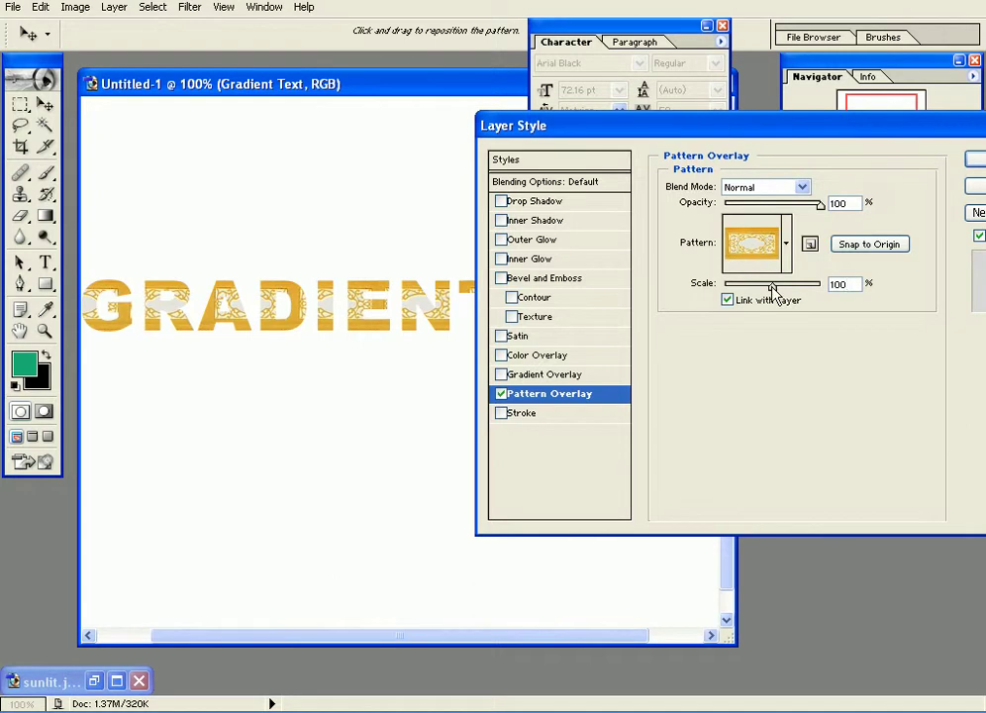
pyautogui.moveTo(771, 285); pyautogui.dragTo(757, 286)
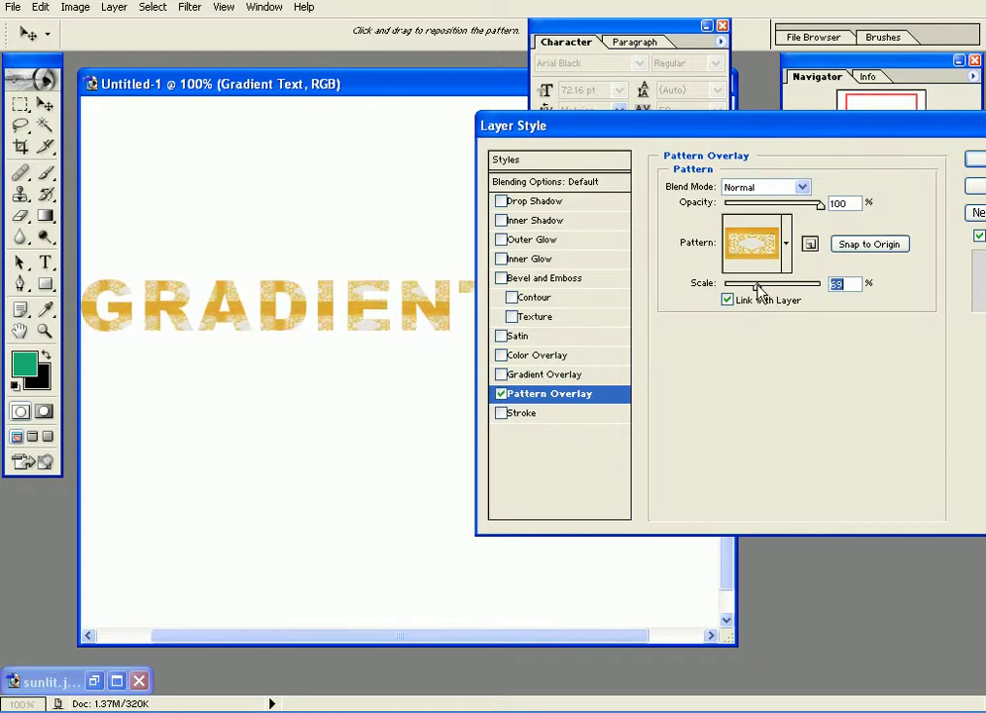
pyautogui.click(975, 159)
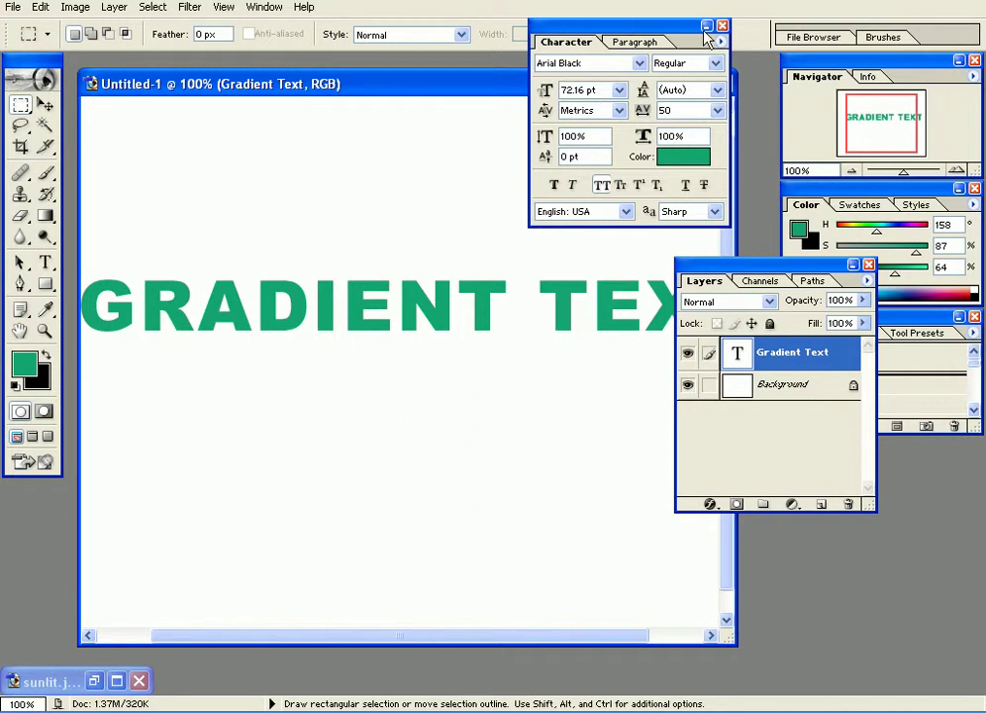
pyautogui.moveTo(707, 35); pyautogui.dragTo(737, 29)
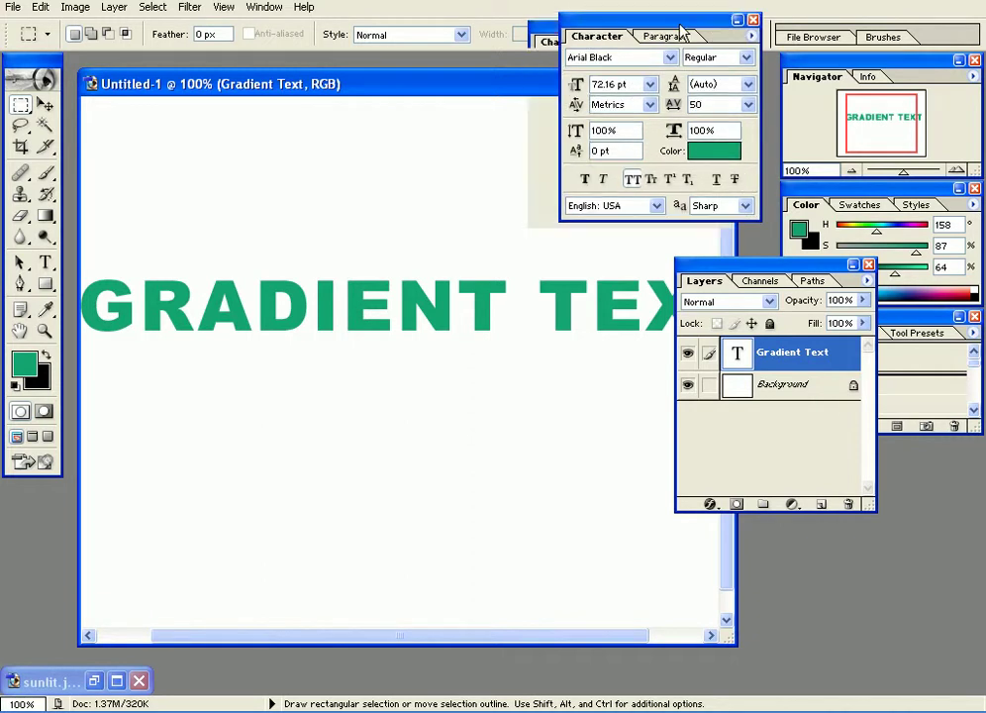
# Create a new Layer 1 and lasso a freeform selection around the text
pyautogui.click(820, 505)
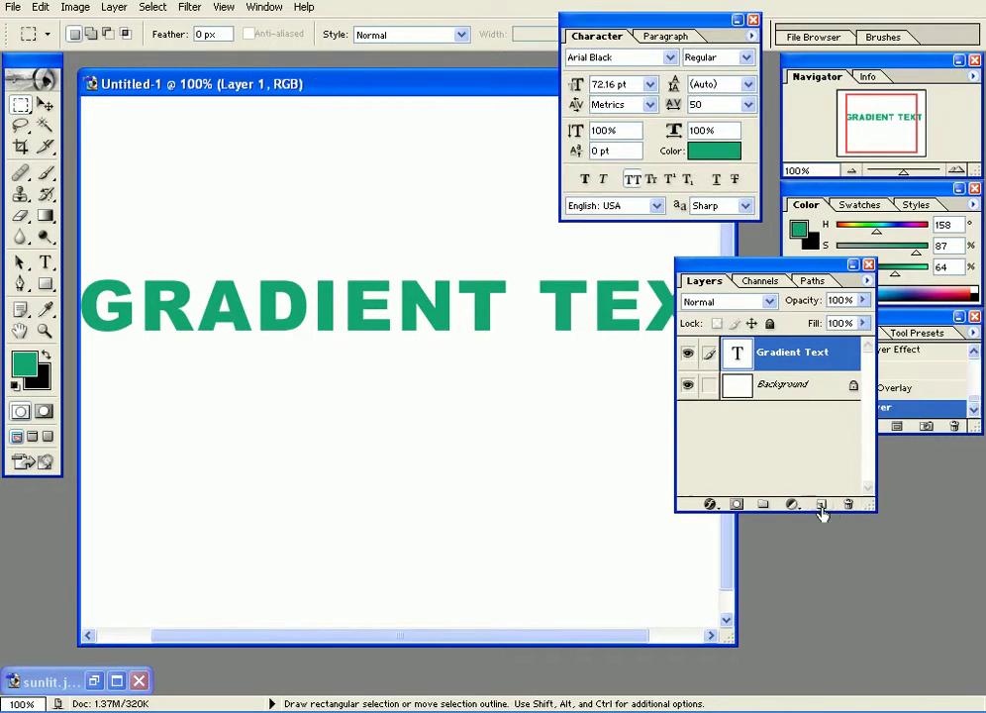
pyautogui.click(19, 125)
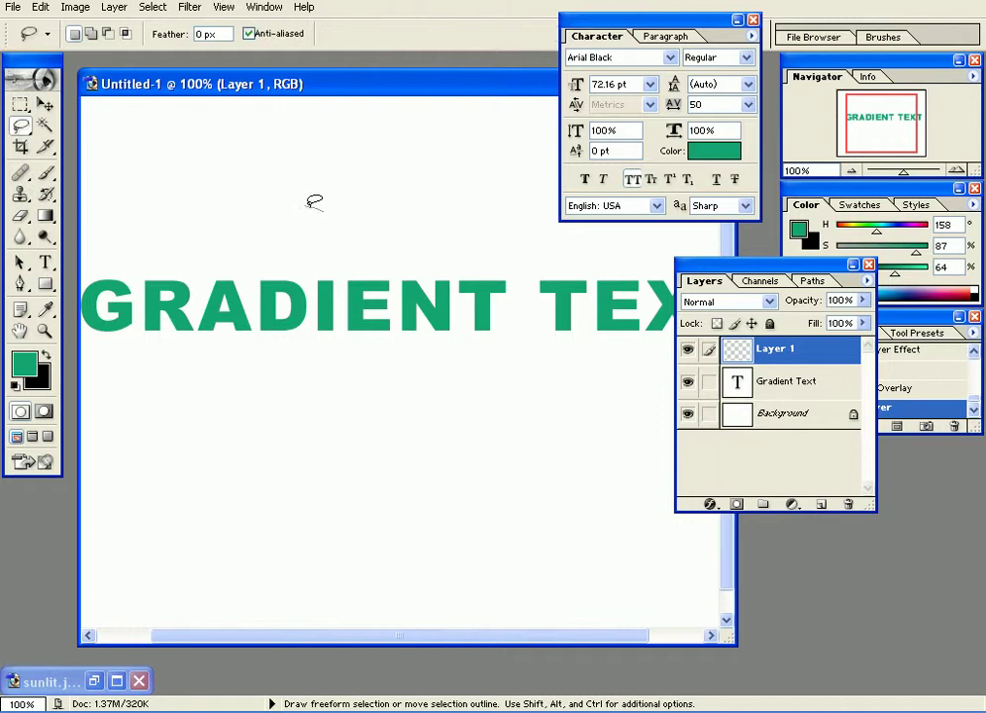
pyautogui.moveTo(314, 202)
pyautogui.mouseDown()
pyautogui.moveTo(219, 406)
pyautogui.moveTo(348, 547)
pyautogui.moveTo(620, 513)
pyautogui.moveTo(540, 178)
pyautogui.moveTo(416, 170)
pyautogui.moveTo(352, 182)
pyautogui.moveTo(323, 208)
pyautogui.mouseUp()
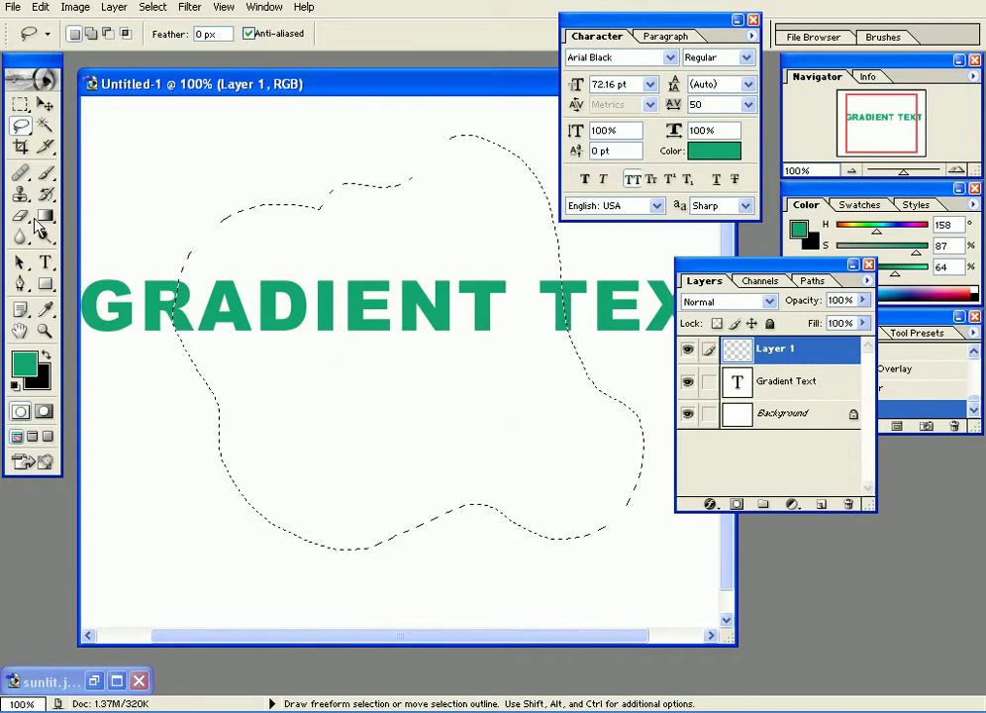
# Give Layer 1 a Pattern Overlay using the yellow ornament pattern
pyautogui.click(710, 504)
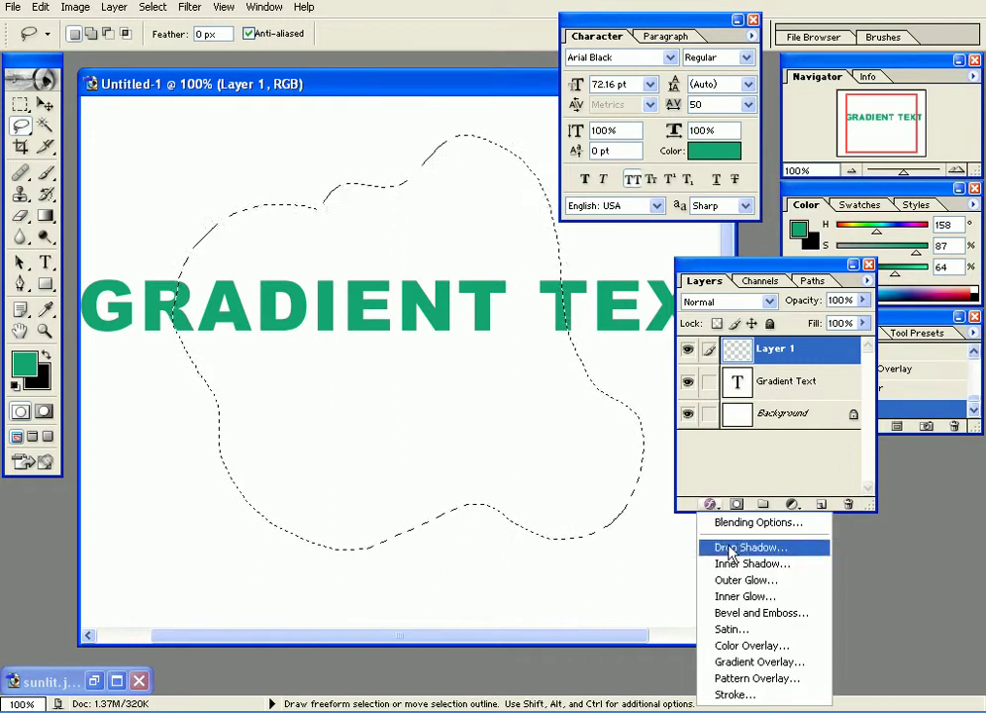
pyautogui.click(768, 681)
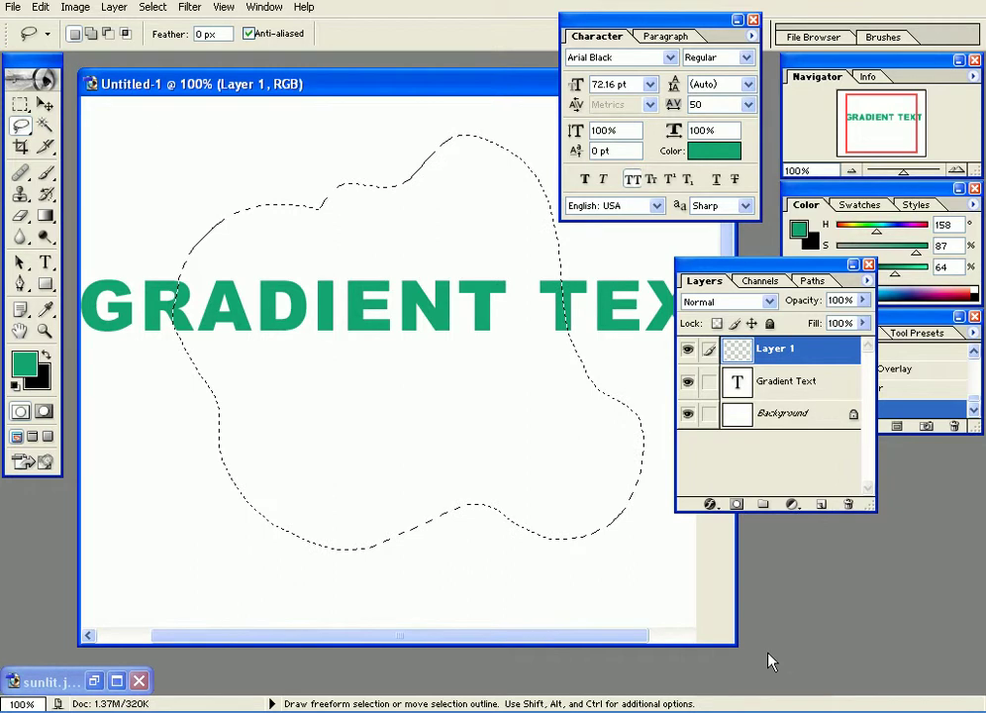
pyautogui.click(785, 248)
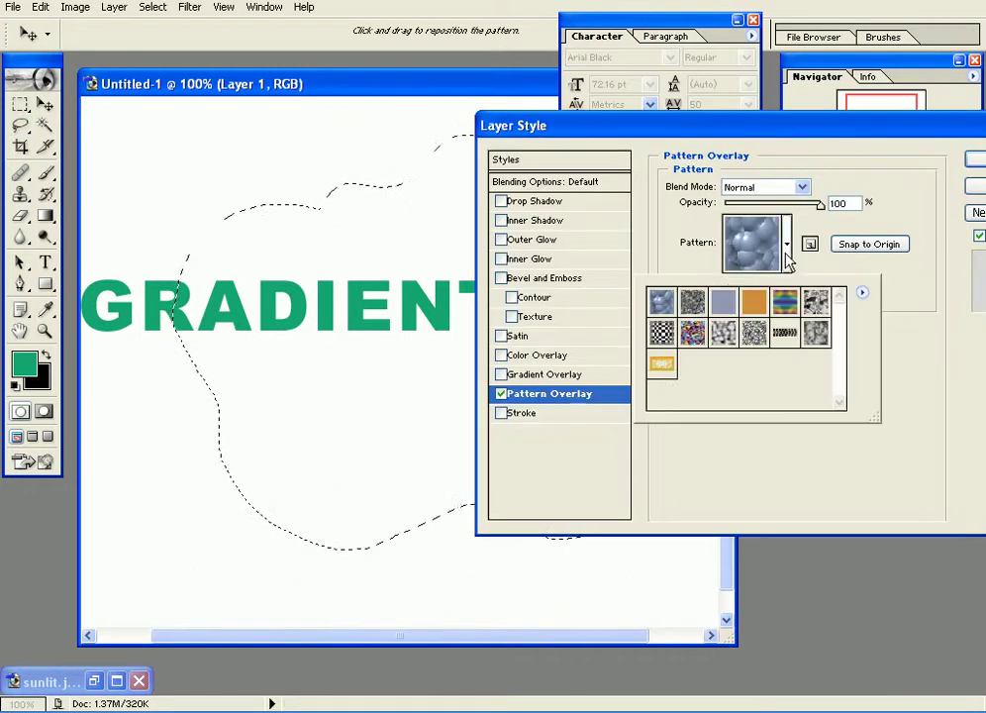
pyautogui.click(660, 366)
pyautogui.click(915, 176)
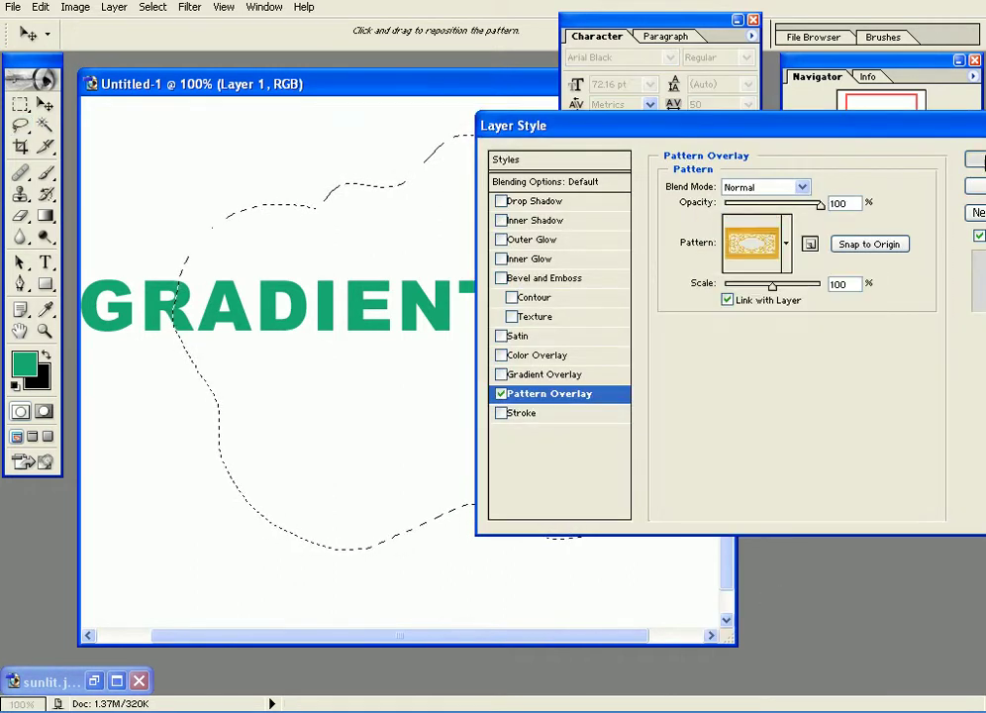
pyautogui.click(974, 159)
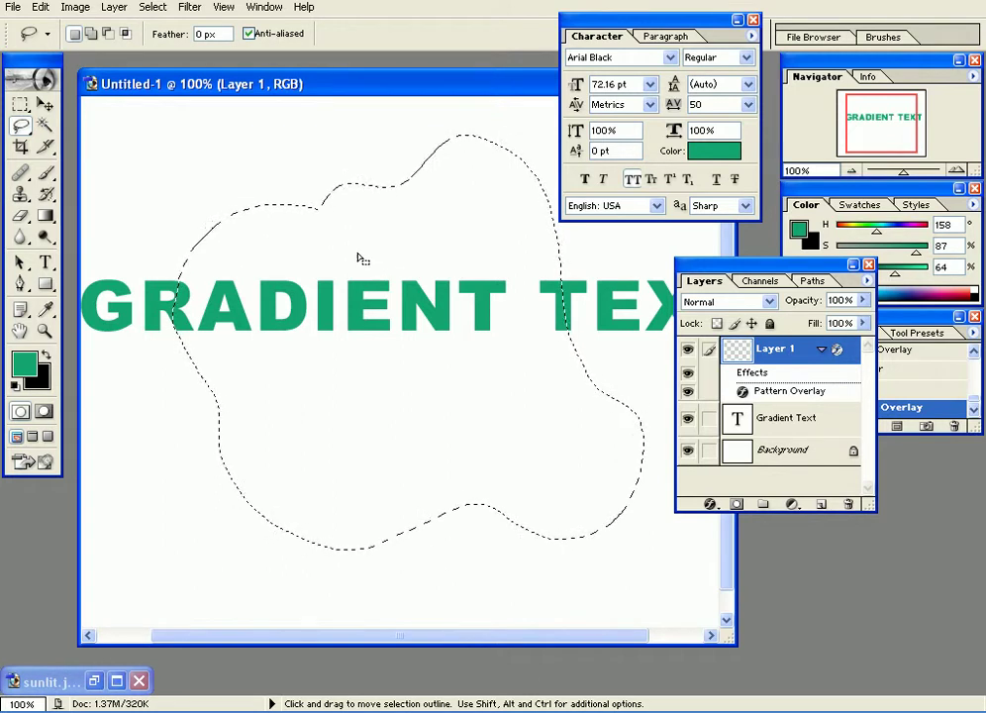
# Fill the lasso selection on Layer 1 with the Paint Bucket and shift the shape about 40 px left
pyautogui.click(46, 216)
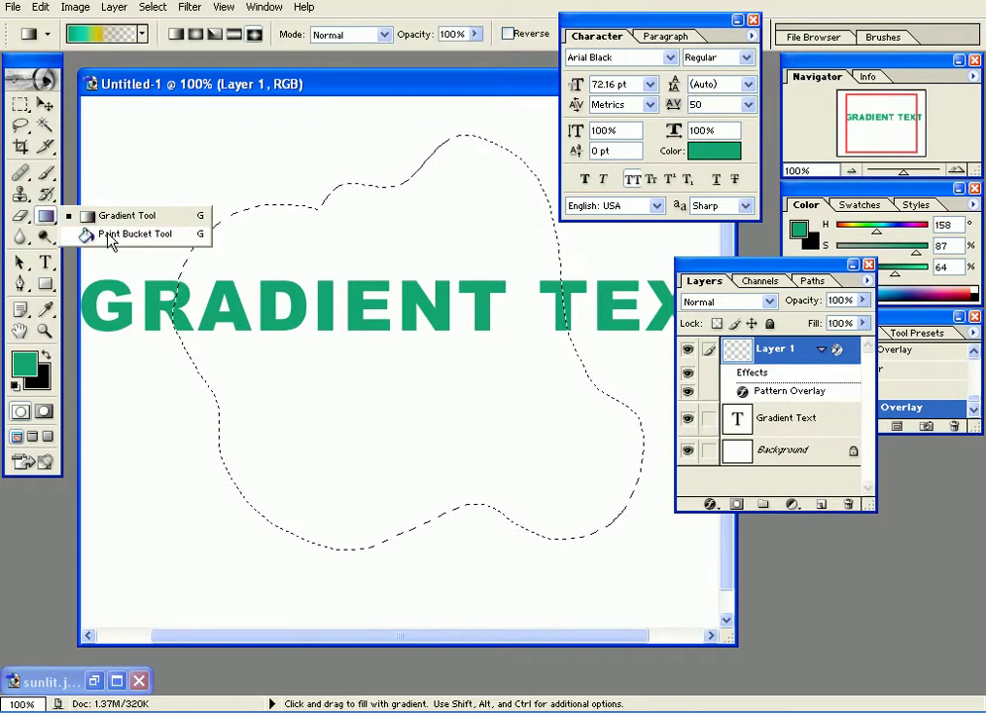
pyautogui.click(109, 236)
pyautogui.click(304, 220)
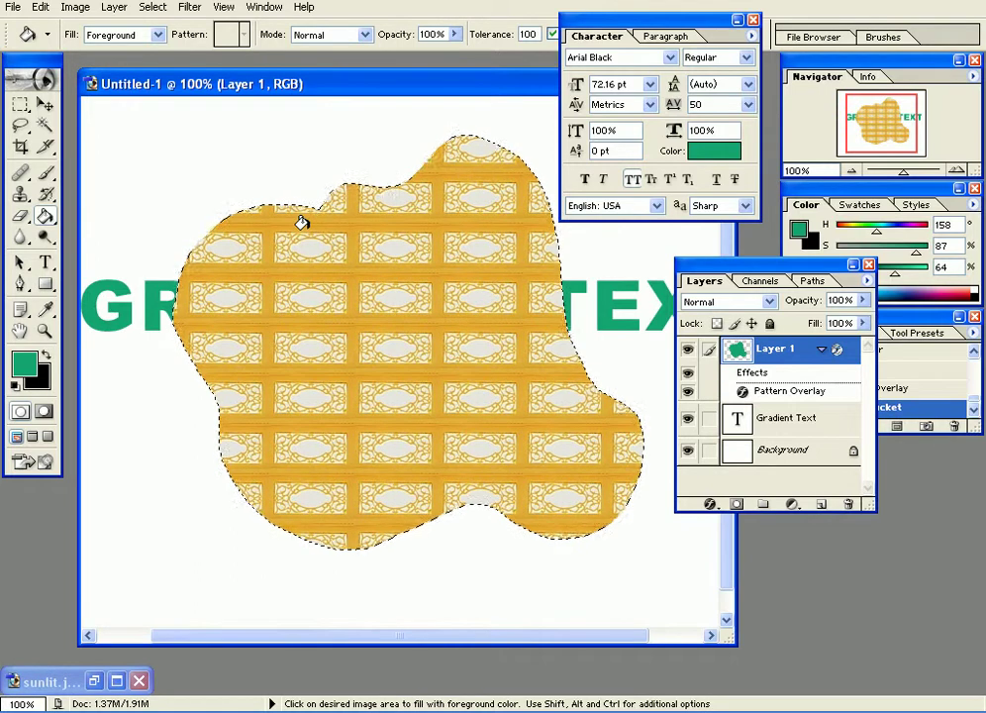
pyautogui.click(45, 104)
pyautogui.moveTo(426, 358); pyautogui.dragTo(396, 351)
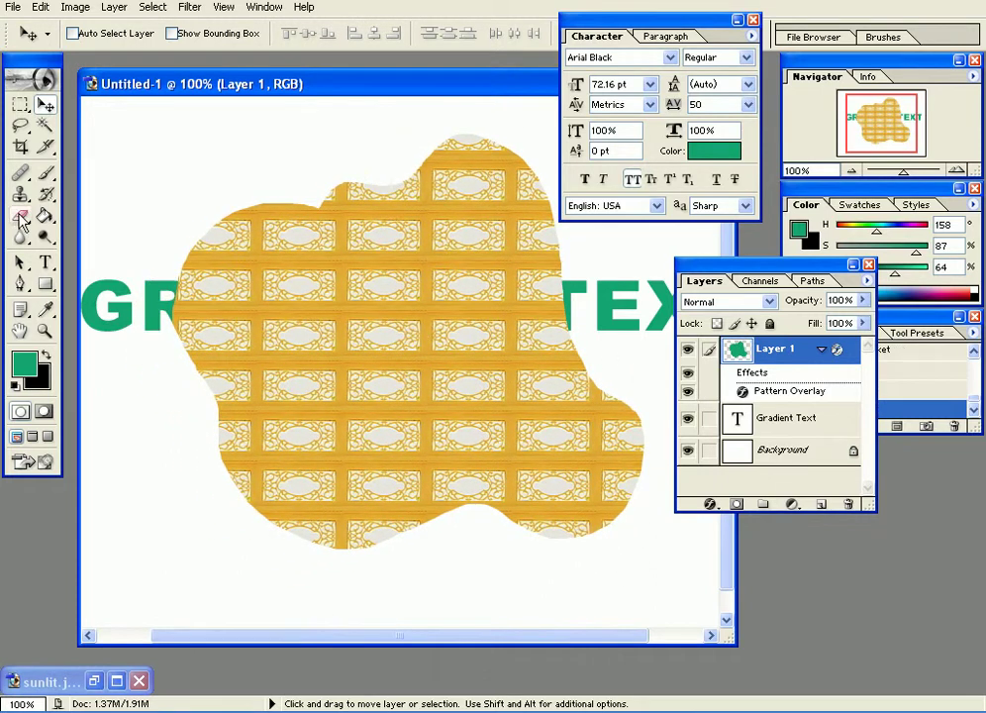
# Erase a stroke through the patterned blob, then clear all of Layer 1 and deselect
pyautogui.click(22, 218)
pyautogui.moveTo(282, 519)
pyautogui.mouseDown()
pyautogui.moveTo(317, 483)
pyautogui.moveTo(372, 438)
pyautogui.moveTo(404, 522)
pyautogui.moveTo(364, 565)
pyautogui.moveTo(392, 448)
pyautogui.moveTo(296, 521)
pyautogui.moveTo(374, 508)
pyautogui.moveTo(330, 462)
pyautogui.moveTo(283, 489)
pyautogui.moveTo(273, 426)
pyautogui.moveTo(238, 452)
pyautogui.moveTo(480, 344)
pyautogui.mouseUp()
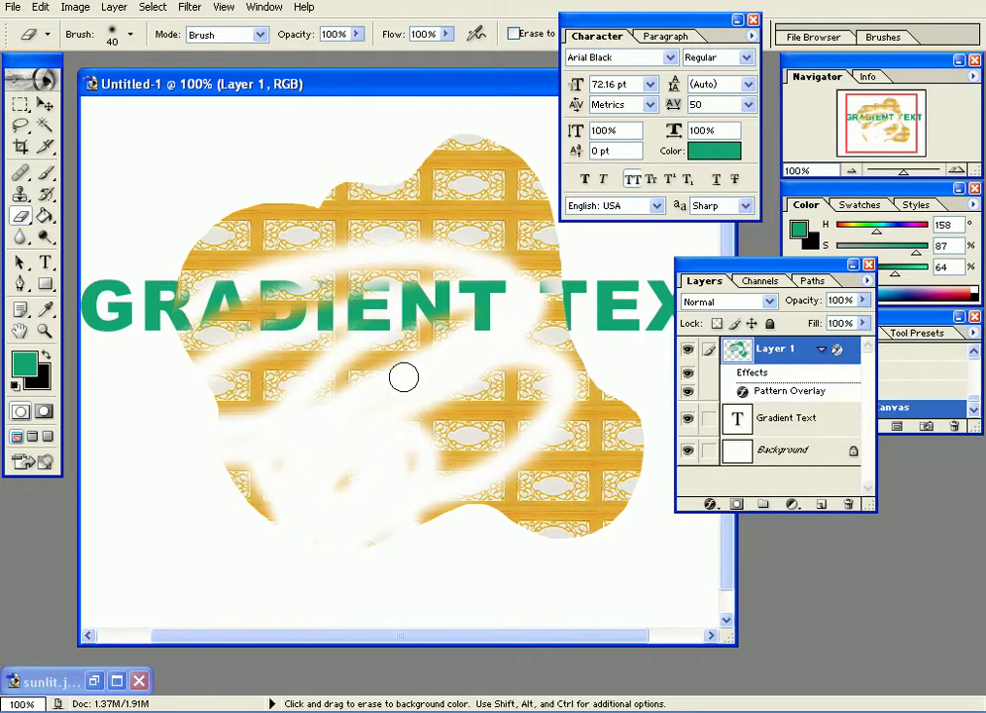
pyautogui.hotkey('ctrl', 'a')
pyautogui.press('Delete')
pyautogui.hotkey('ctrl', 'd')
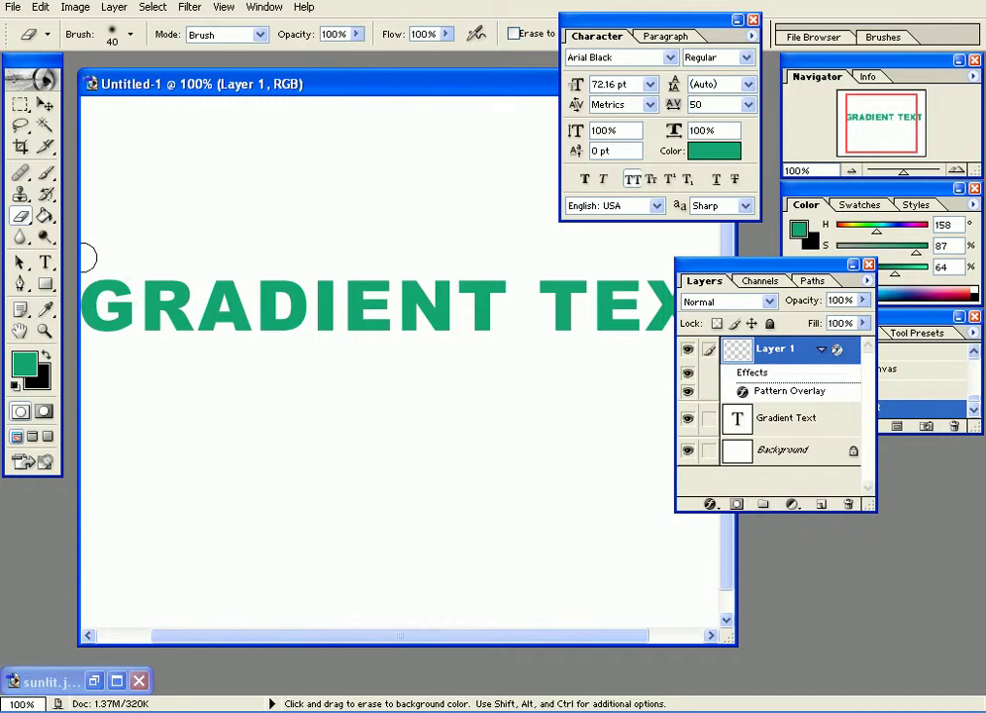
# Switch to the Brush tool with the 19 px hard brush
pyautogui.press('b')
pyautogui.rightClick(189, 343)
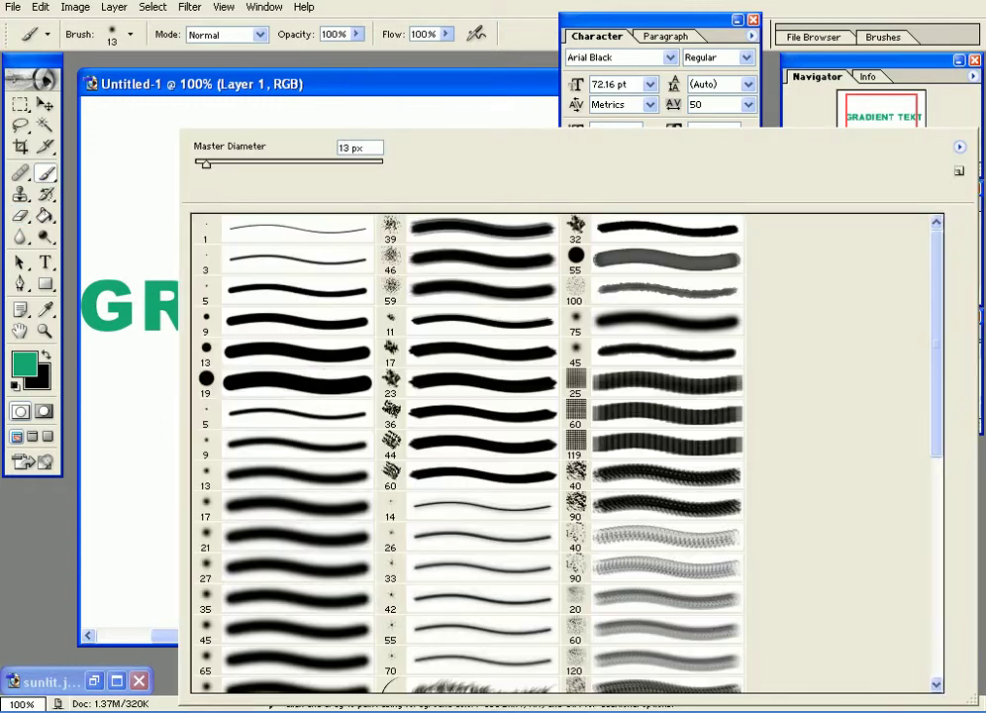
pyautogui.click(282, 380)
pyautogui.press('Return')
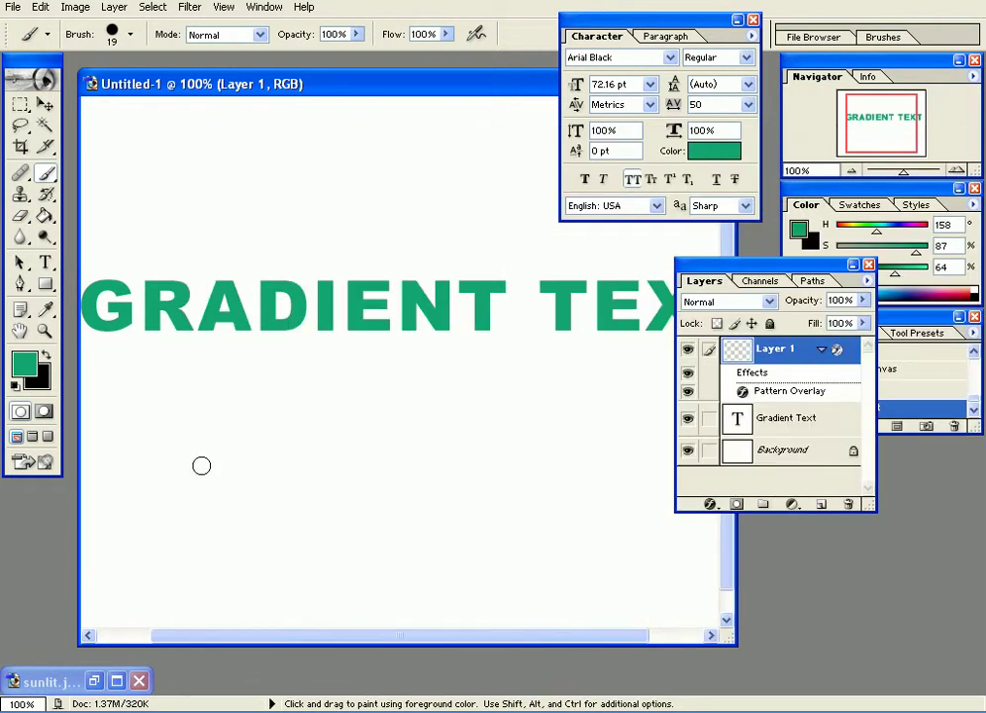
# Paint two U-shaped loops and some scribbles below the text on Layer 1
pyautogui.moveTo(141, 426)
pyautogui.mouseDown()
pyautogui.moveTo(136, 533)
pyautogui.moveTo(279, 536)
pyautogui.moveTo(304, 415)
pyautogui.moveTo(149, 438)
pyautogui.moveTo(209, 476)
pyautogui.moveTo(390, 479)
pyautogui.moveTo(389, 367)
pyautogui.moveTo(208, 391)
pyautogui.mouseUp()
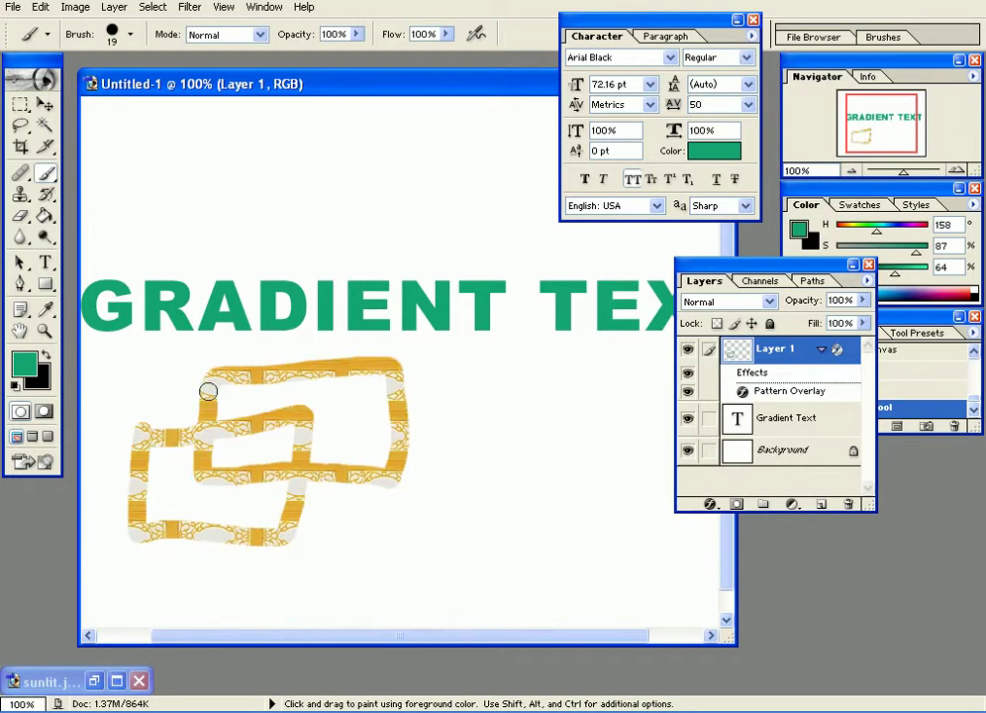
pyautogui.moveTo(347, 405)
pyautogui.mouseDown()
pyautogui.moveTo(484, 485)
pyautogui.moveTo(365, 521)
pyautogui.moveTo(358, 408)
pyautogui.moveTo(465, 501)
pyautogui.moveTo(448, 587)
pyautogui.moveTo(216, 568)
pyautogui.moveTo(286, 513)
pyautogui.mouseUp()
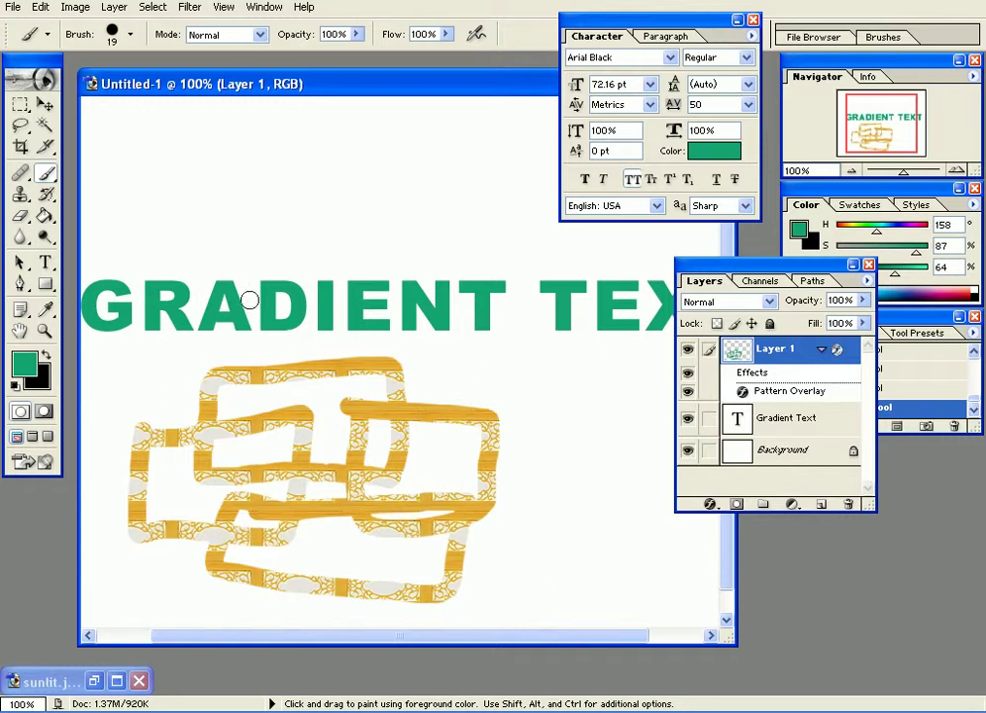
pyautogui.moveTo(372, 400)
pyautogui.mouseDown()
pyautogui.moveTo(485, 391)
pyautogui.moveTo(447, 407)
pyautogui.moveTo(412, 444)
pyautogui.moveTo(539, 436)
pyautogui.moveTo(583, 378)
pyautogui.moveTo(368, 353)
pyautogui.mouseUp()
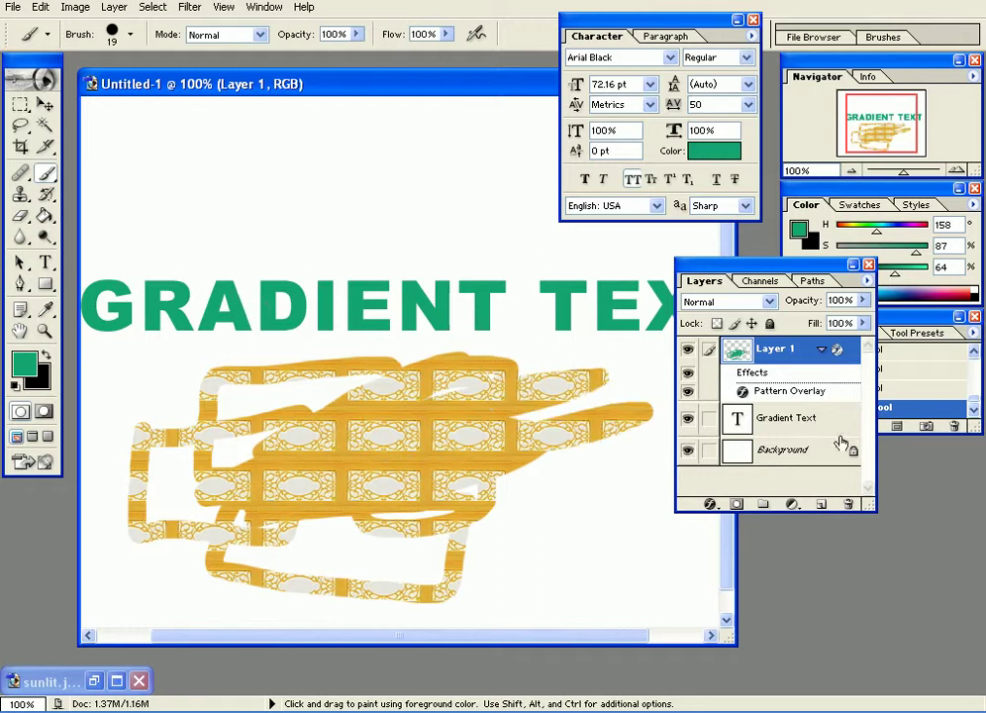
# Delete the painted Layer 1 and bring the sunlit.jpg photo window back into view
pyautogui.moveTo(789, 359)
pyautogui.mouseDown()
pyautogui.moveTo(819, 488)
pyautogui.moveTo(848, 504)
pyautogui.mouseUp()
pyautogui.moveTo(442, 87); pyautogui.dragTo(515, 104)
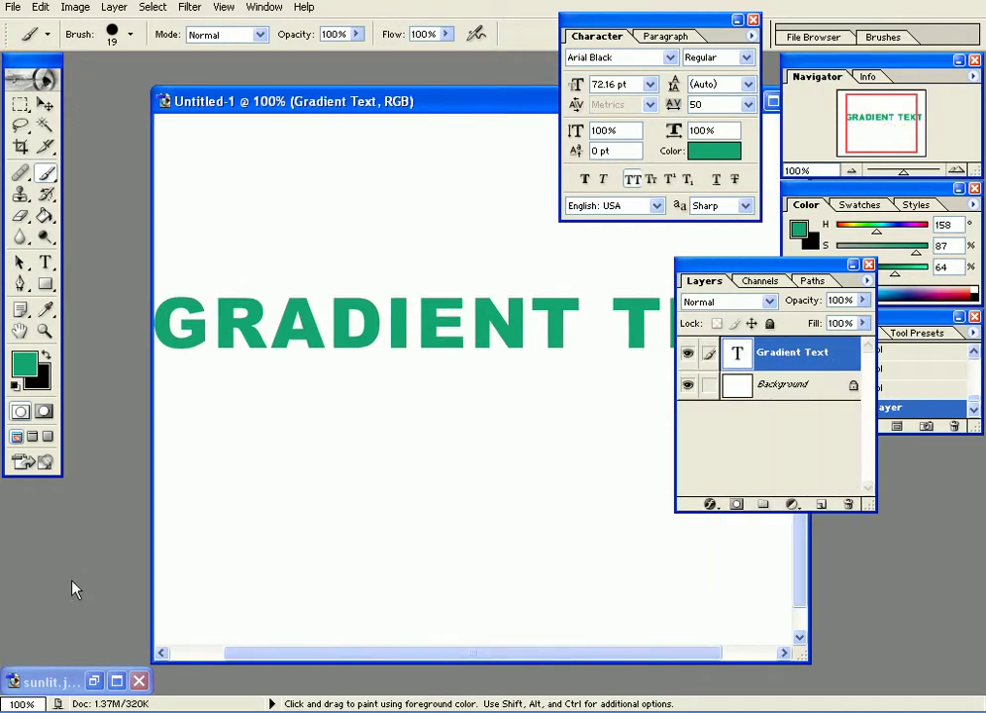
pyautogui.click(96, 679)
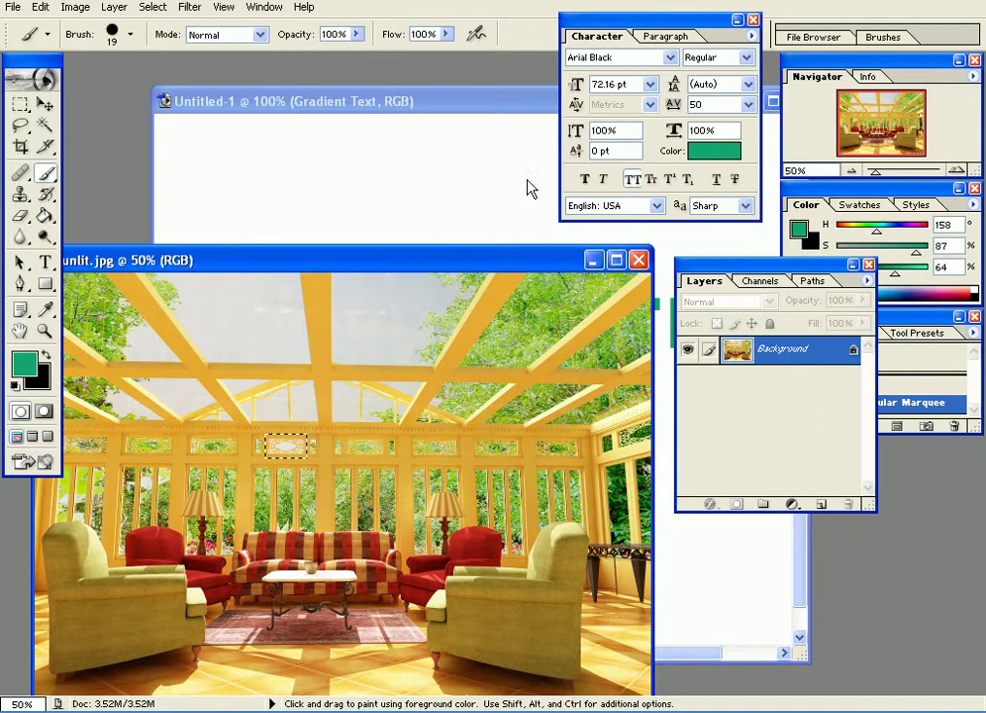
pyautogui.moveTo(244, 259); pyautogui.dragTo(361, 178)
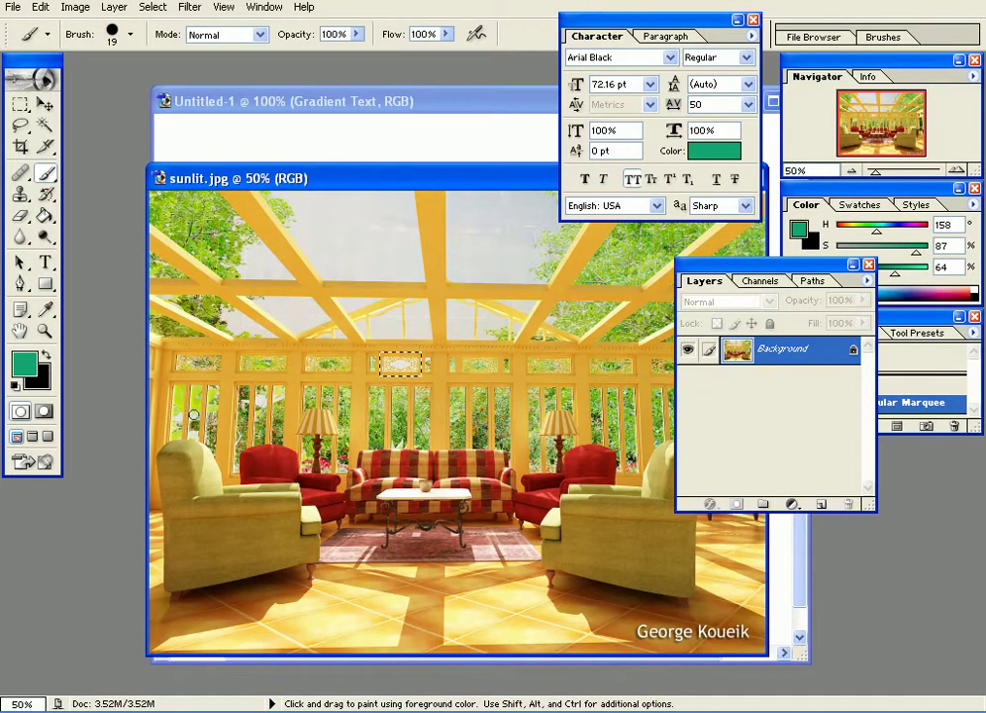
# Draw a large rectangular marquee around the sofas and chairs in the sunroom photo
pyautogui.press('m')
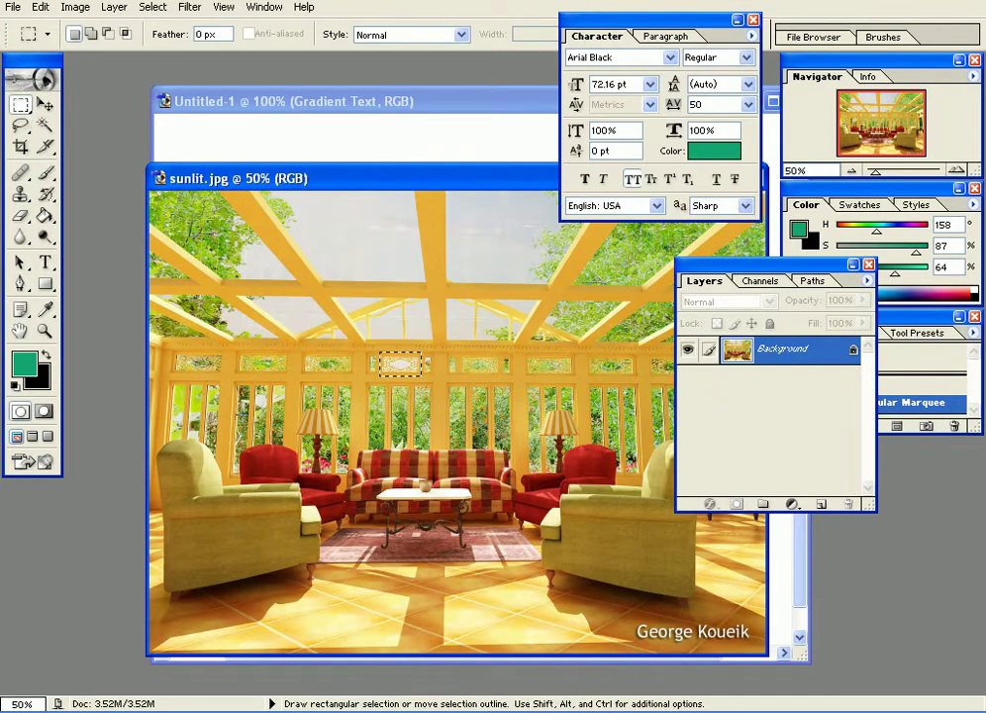
pyautogui.moveTo(556, 522); pyautogui.dragTo(641, 511)
pyautogui.moveTo(283, 376); pyautogui.dragTo(614, 434)
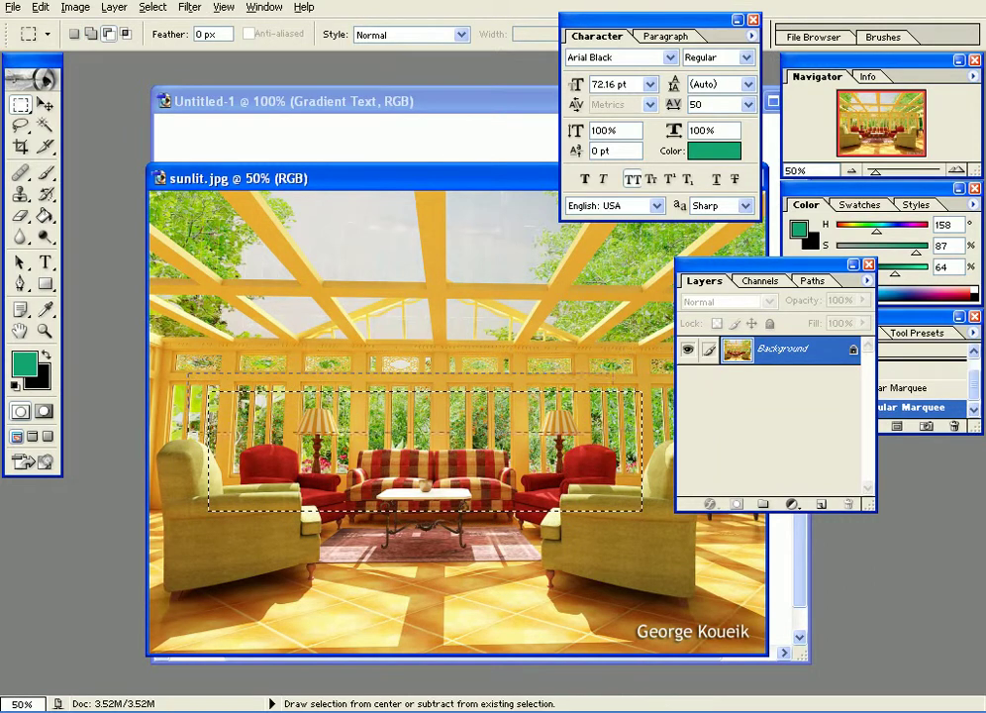
pyautogui.moveTo(708, 411); pyautogui.dragTo(700, 409)
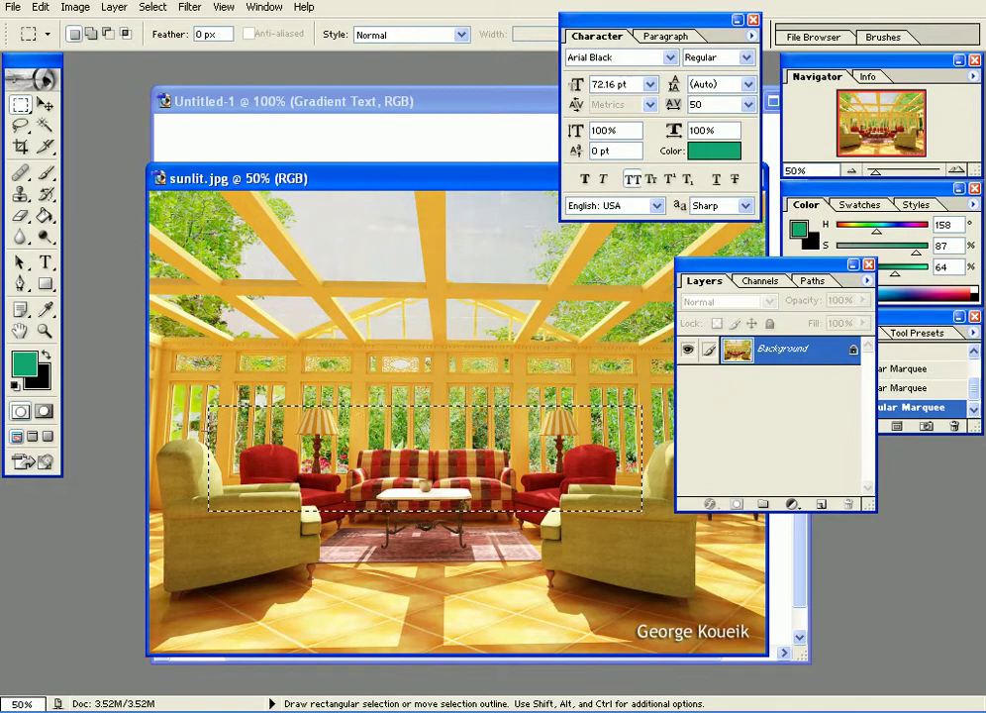
pyautogui.click(220, 425)
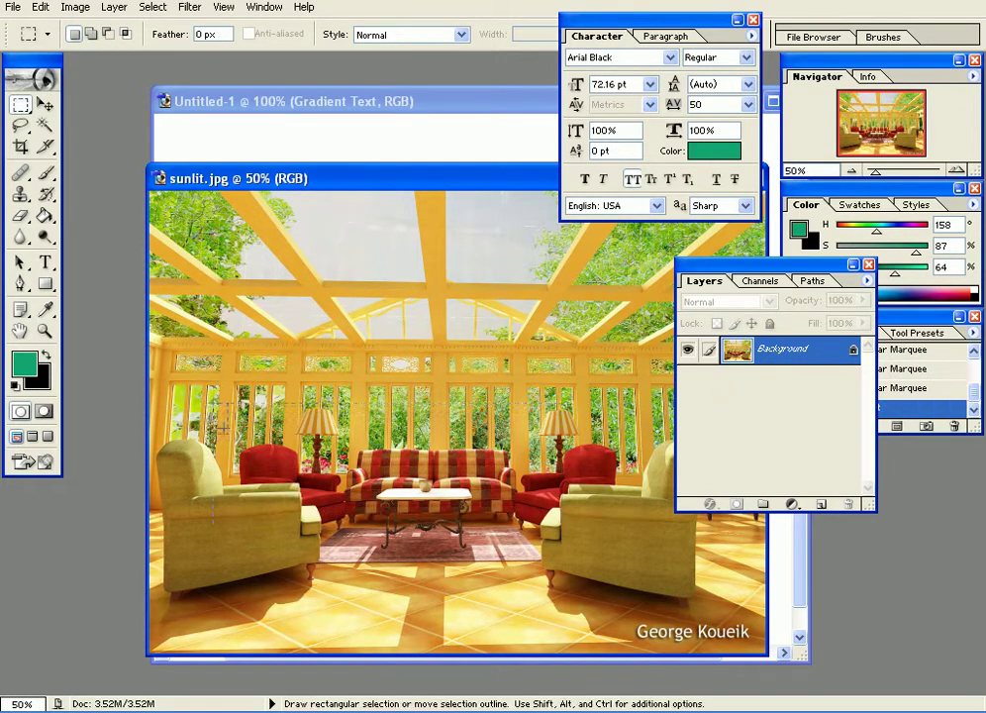
pyautogui.moveTo(656, 570); pyautogui.dragTo(656, 595)
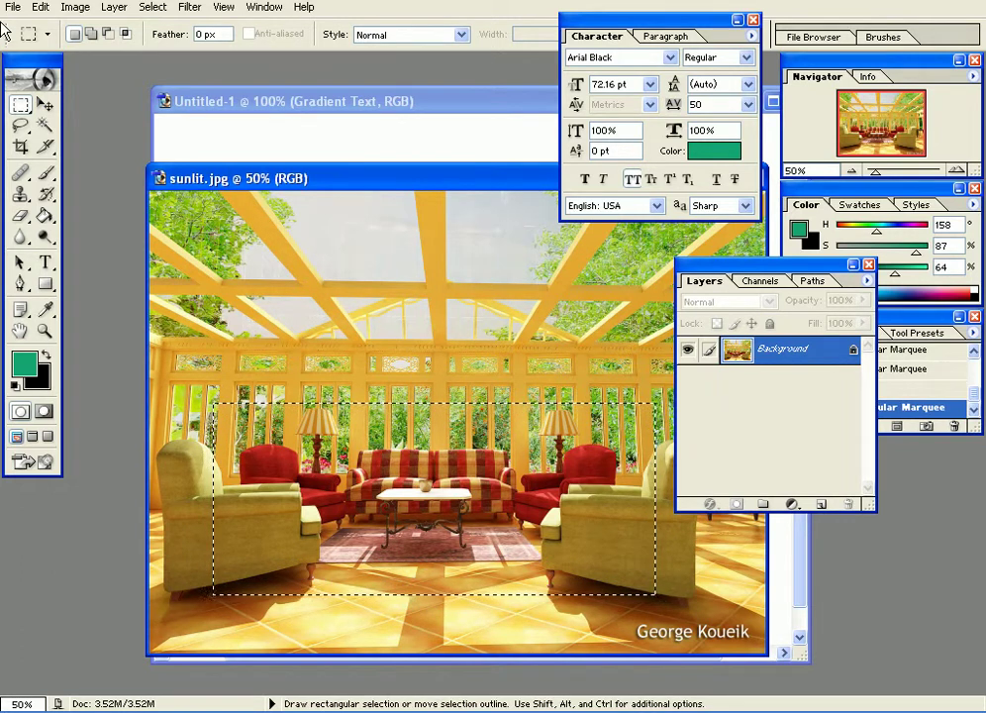
# Define the selected area as a new pattern named Pattern 2
pyautogui.click(39, 7)
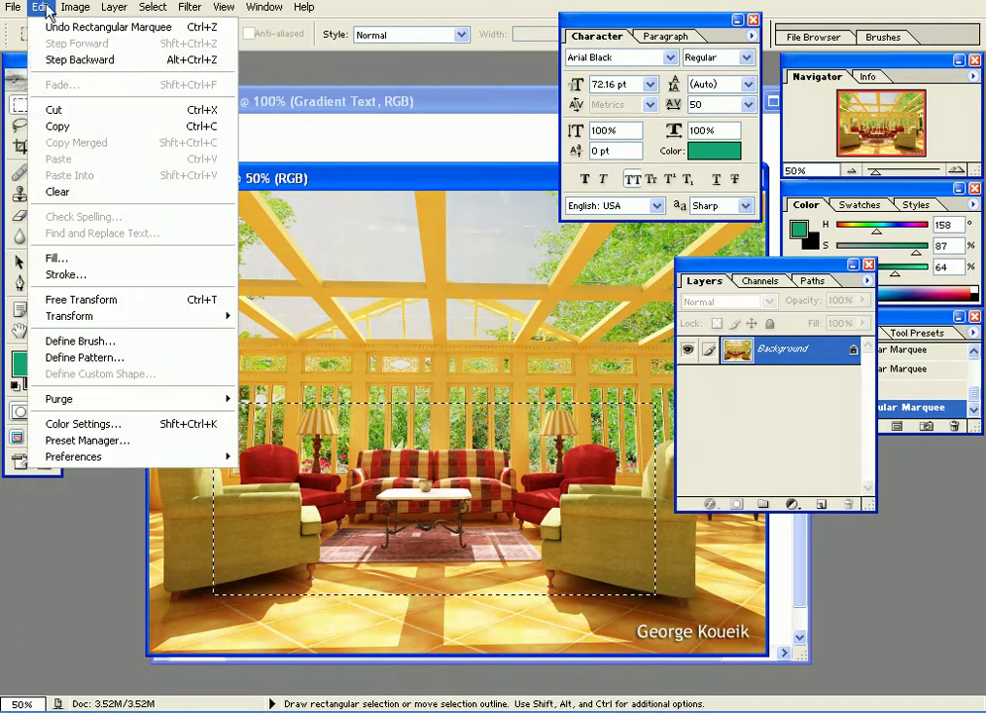
pyautogui.click(116, 362)
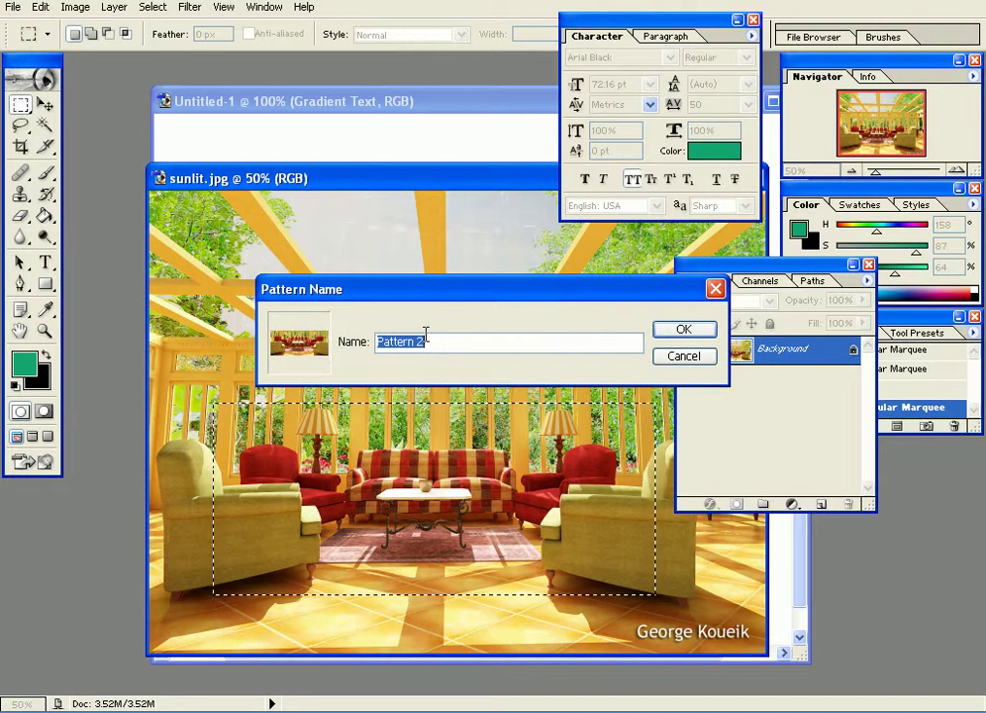
pyautogui.click(686, 329)
# Minimize sunlit.jpg and add a Pattern Overlay effect to the GRADIENT TEXT layer
pyautogui.moveTo(723, 182); pyautogui.dragTo(507, 259)
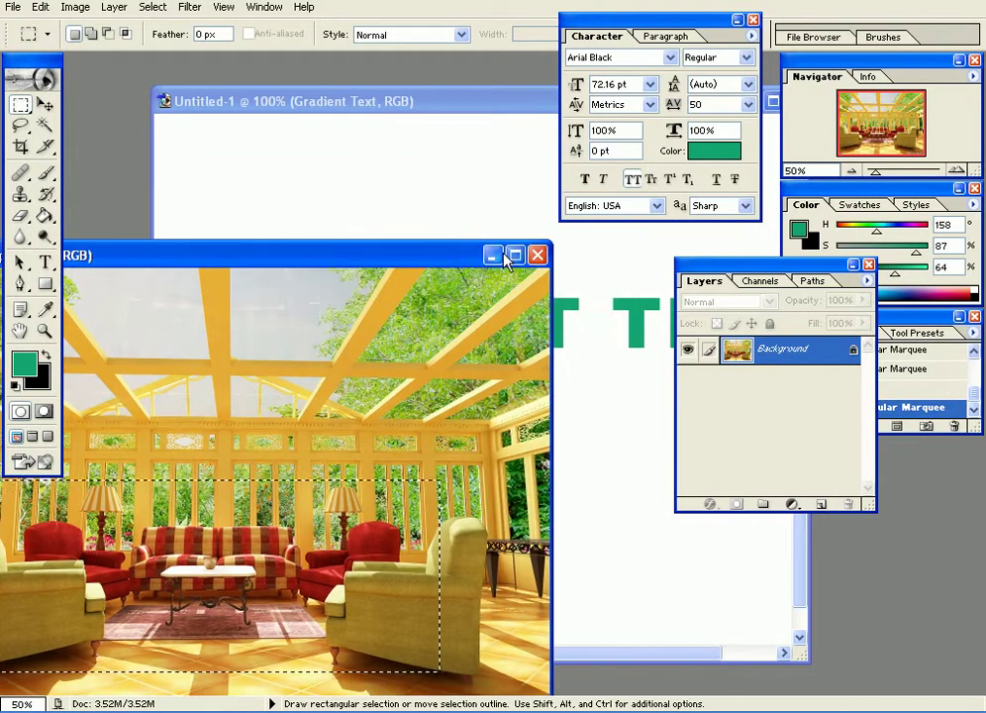
pyautogui.click(494, 256)
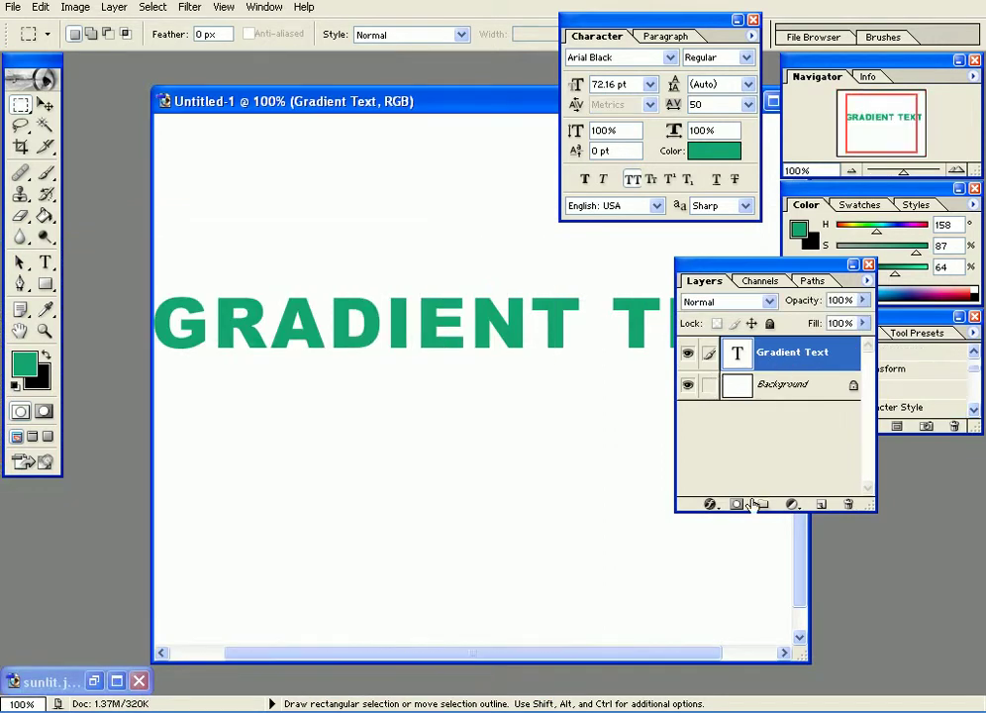
pyautogui.click(708, 504)
pyautogui.click(756, 677)
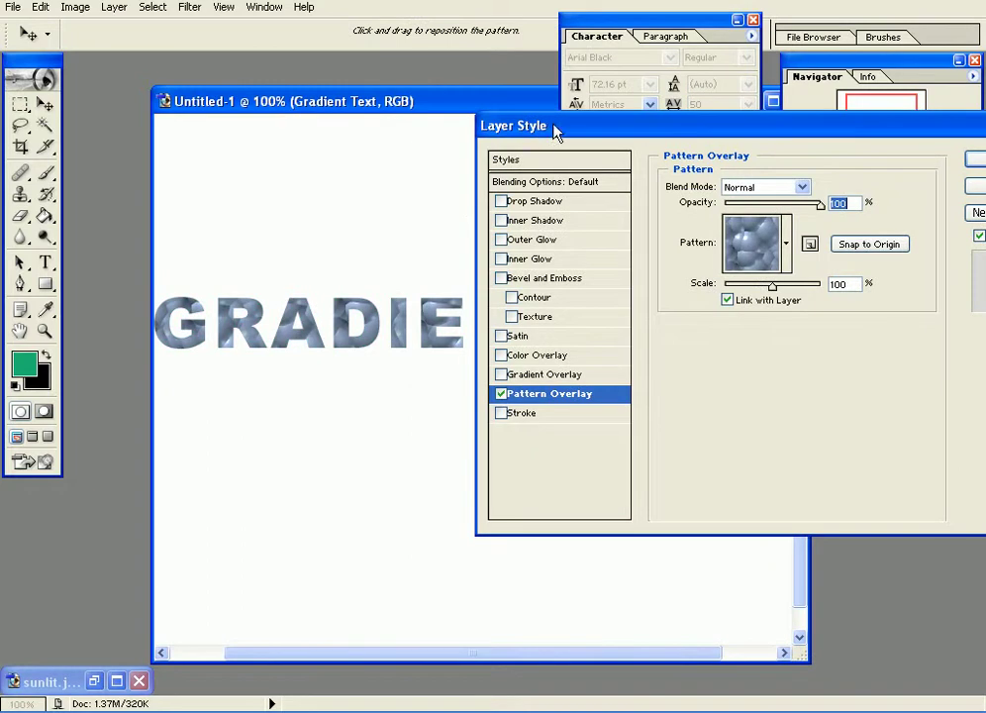
# Choose Pattern 2 as the overlay, position the photo inside the letters, and apply it
pyautogui.click(698, 273)
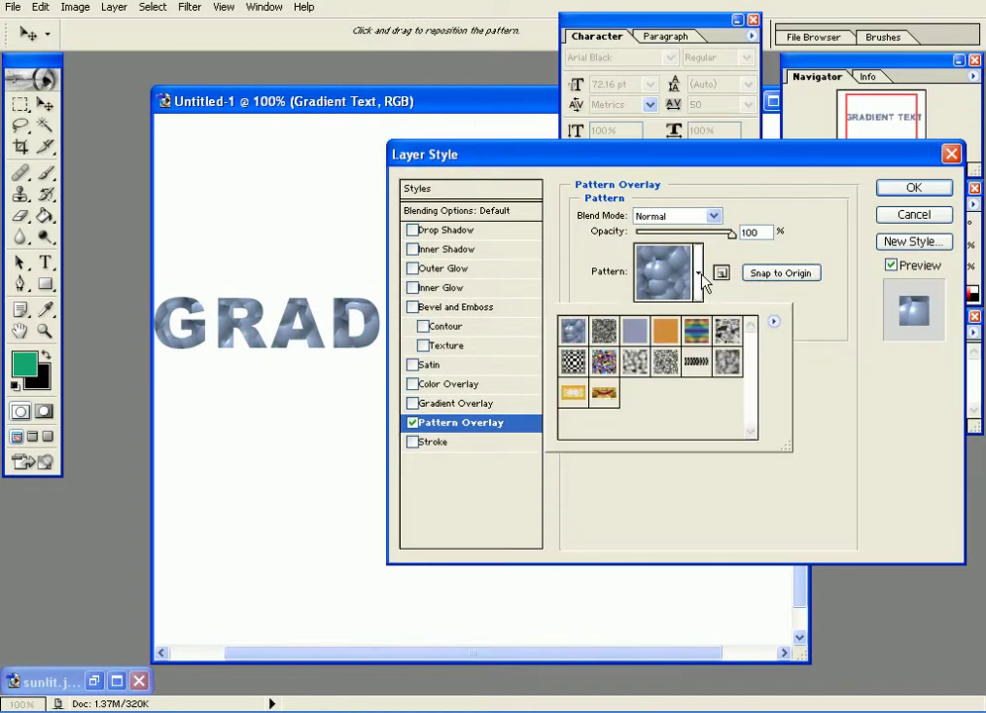
pyautogui.click(603, 394)
pyautogui.click(630, 181)
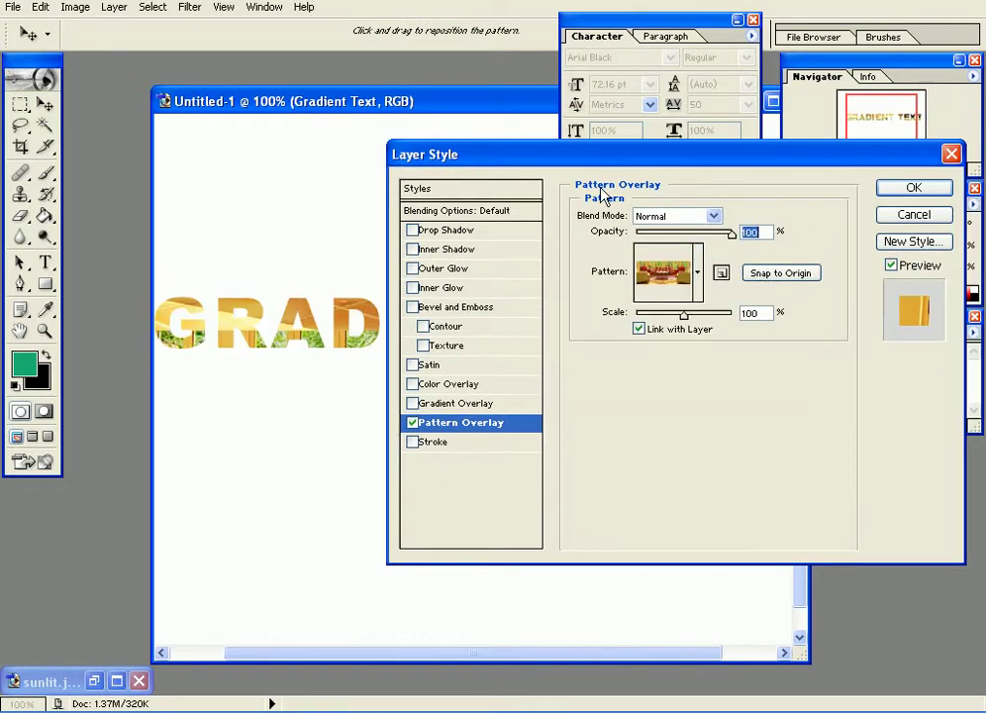
pyautogui.moveTo(633, 167); pyautogui.dragTo(473, 406)
pyautogui.moveTo(466, 346); pyautogui.dragTo(421, 321)
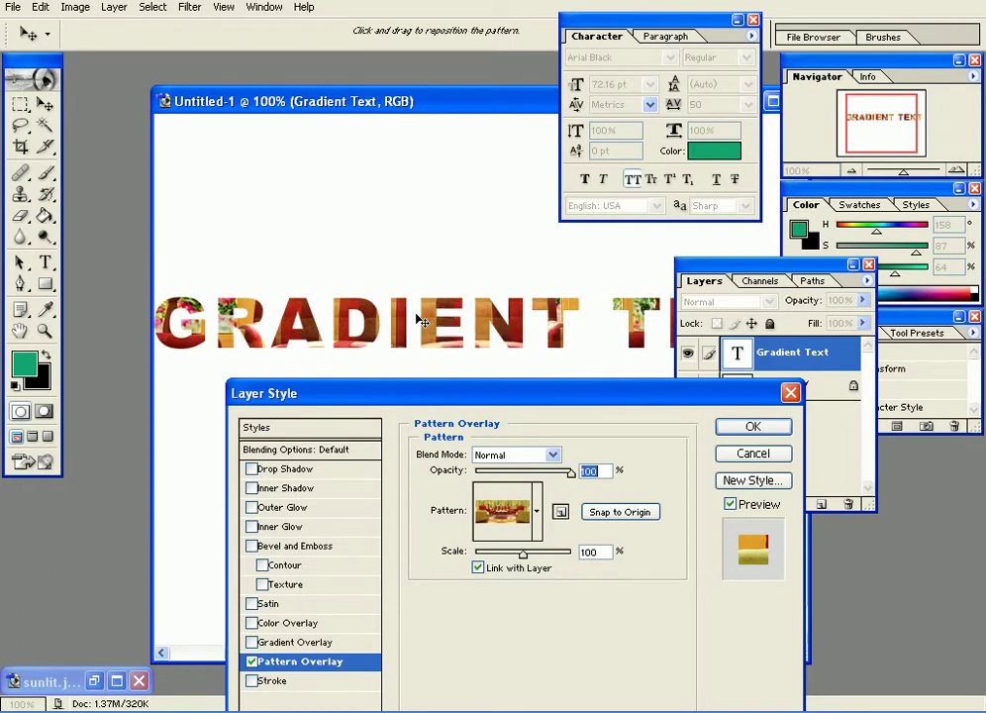
pyautogui.click(747, 428)
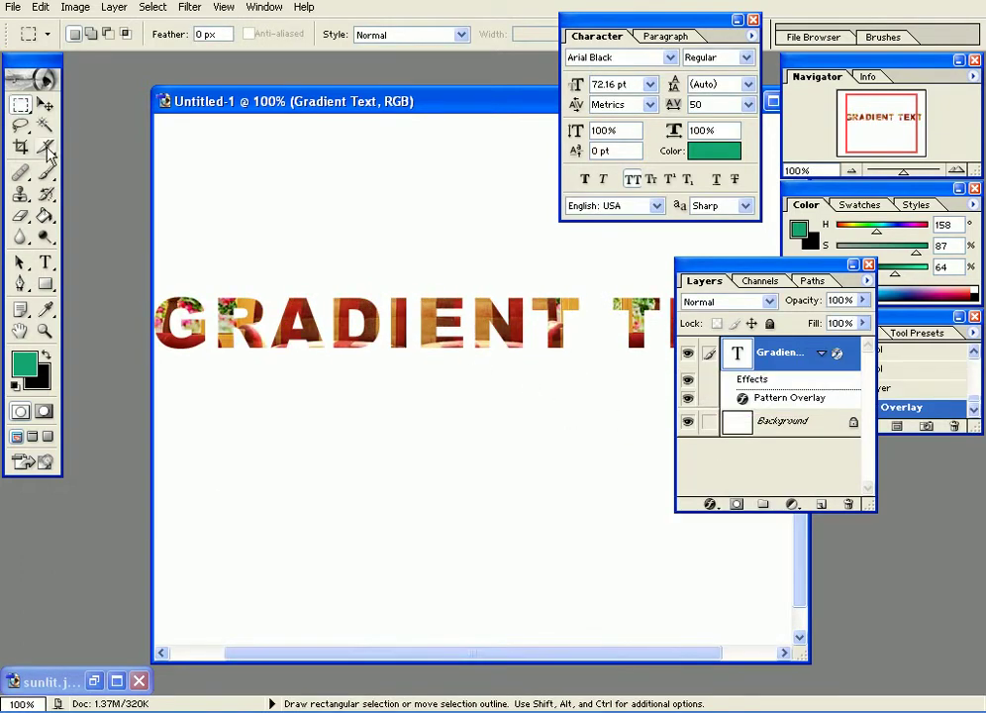